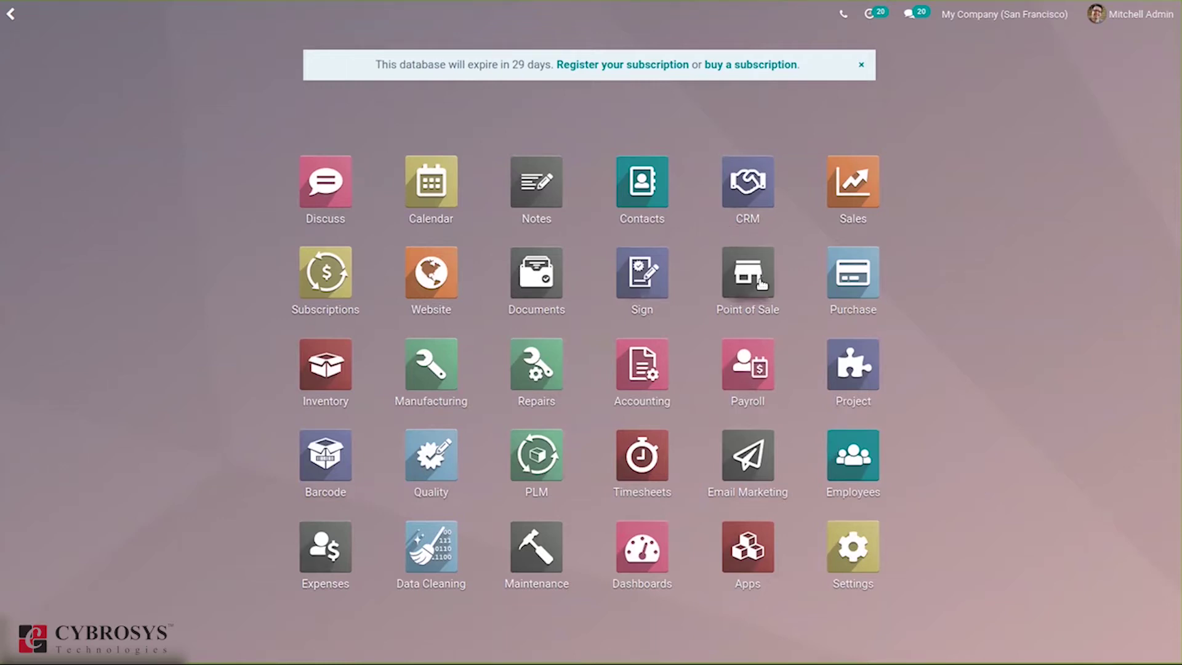
- Close the running Bar session POS/00050, post its entries, and return to the dashboard
{"action": "left_click", "coordinate": [763, 285]}
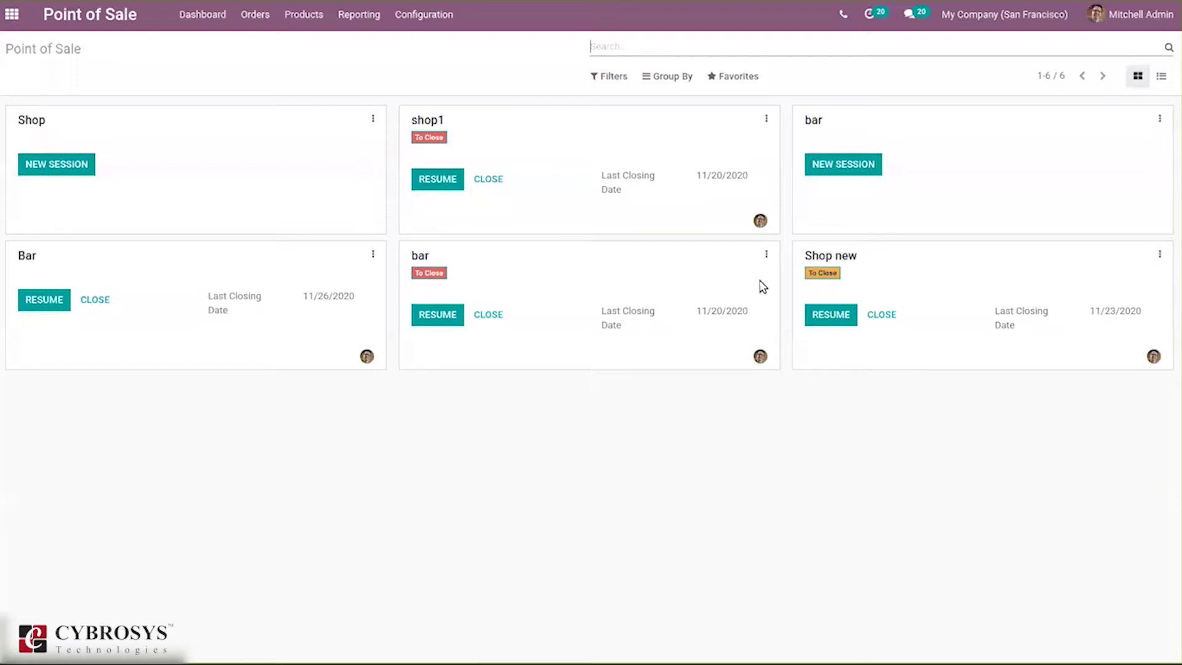
{"action": "left_click", "coordinate": [90, 299]}
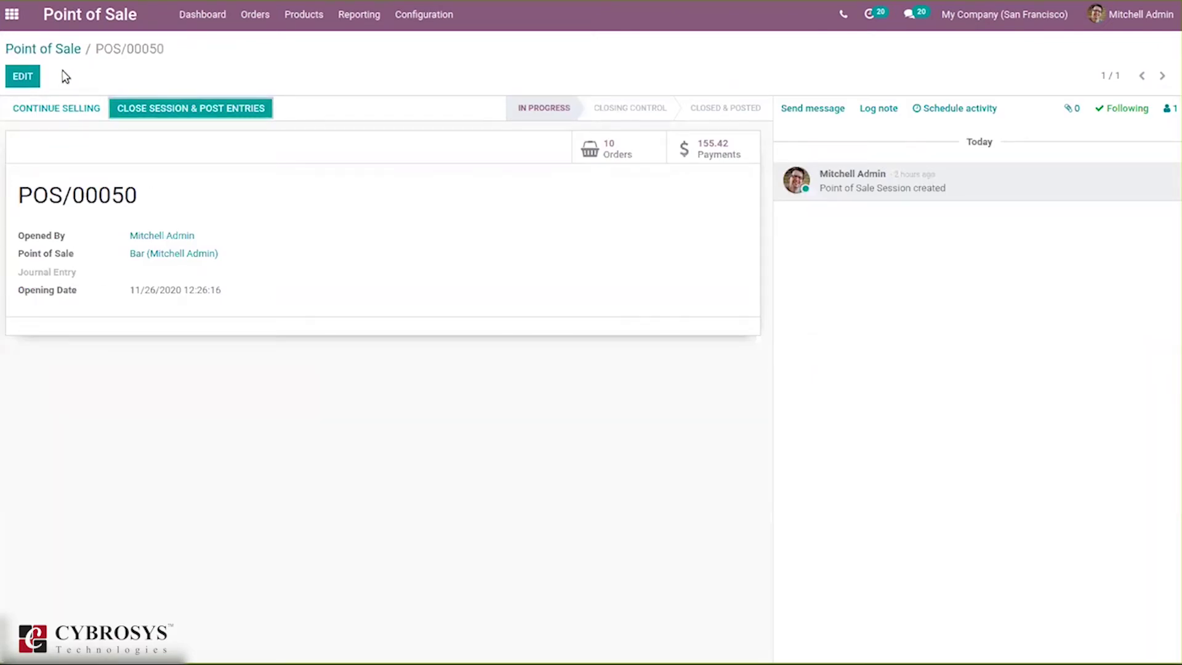
{"action": "left_click", "coordinate": [157, 107]}
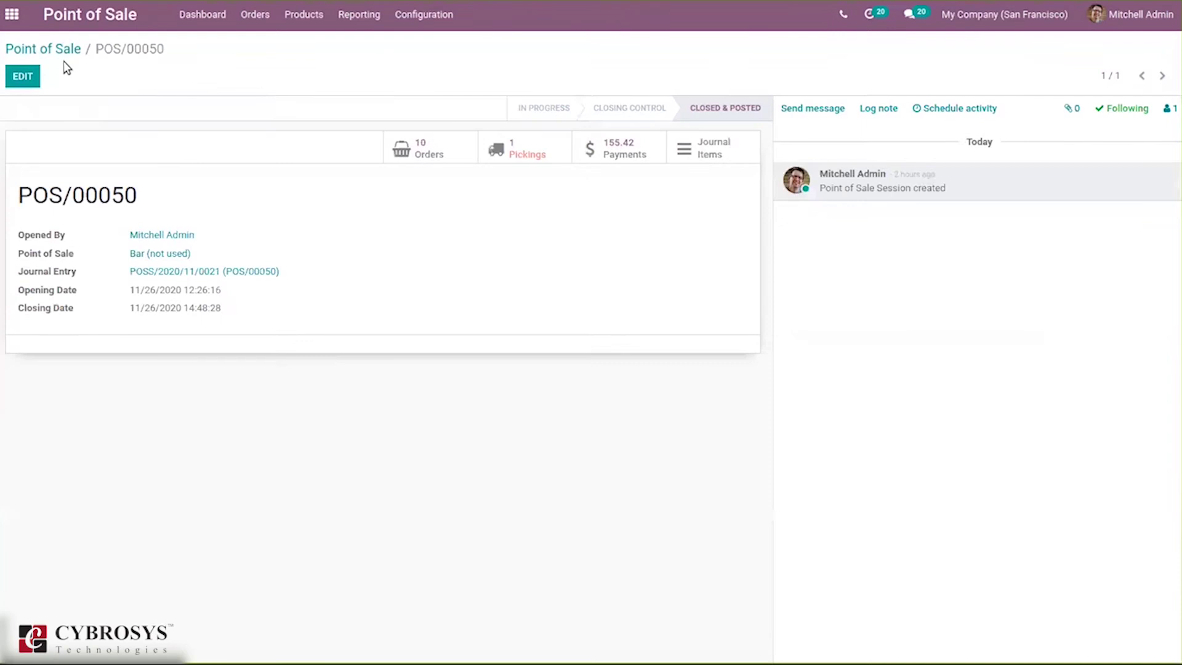
{"action": "left_click", "coordinate": [56, 50]}
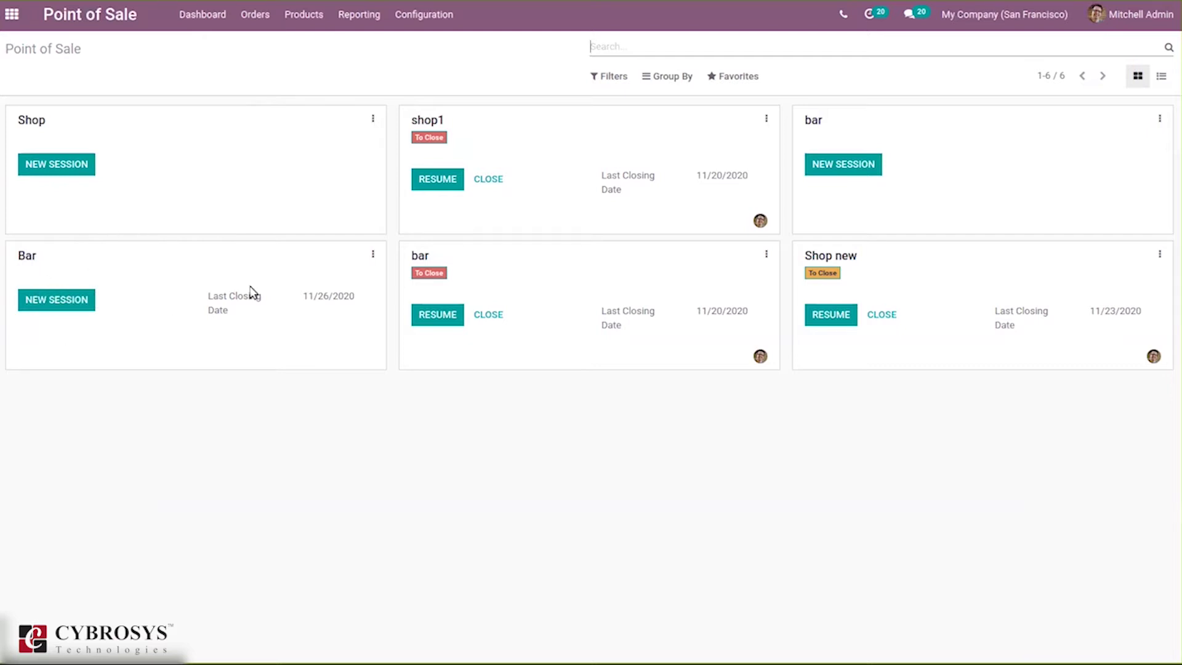
- Turn on Advanced Cash Control for Bar with an Authorized Difference of 10.00 and save
{"action": "left_click", "coordinate": [372, 257]}
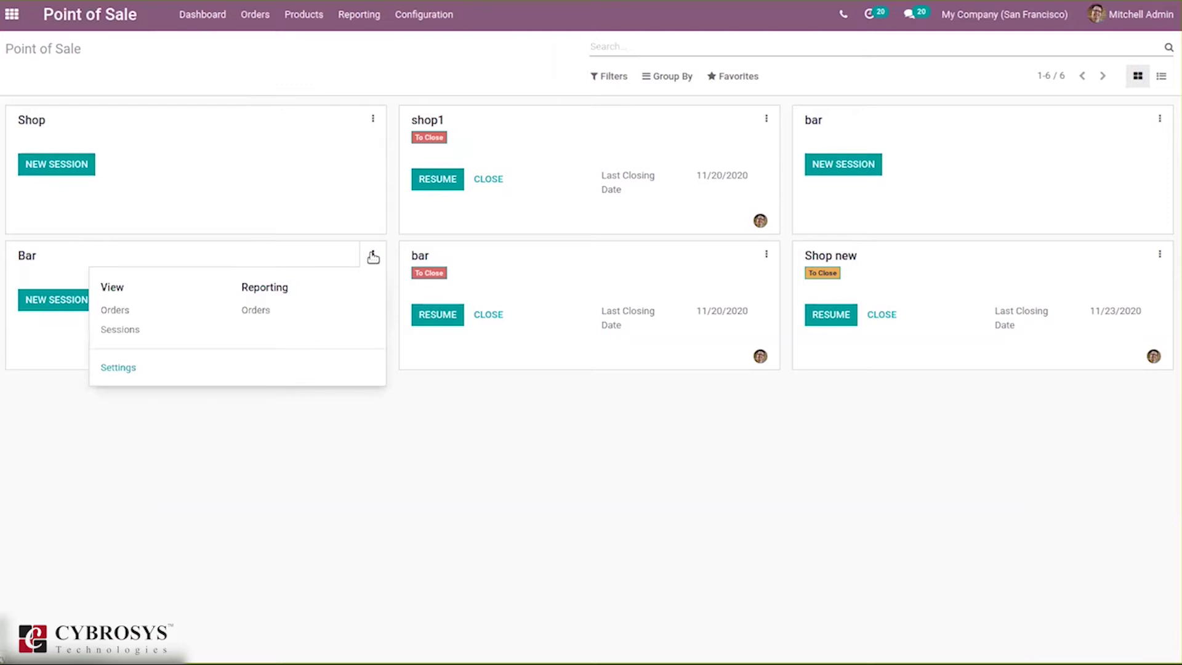
{"action": "left_click", "coordinate": [117, 368]}
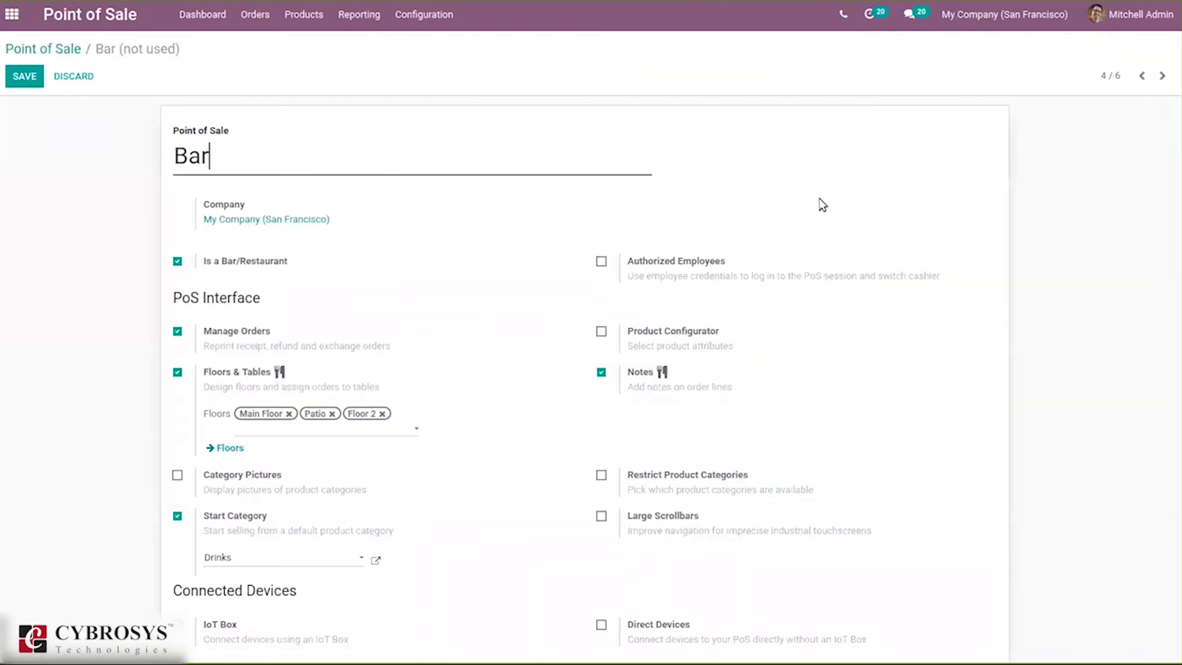
{"action": "left_click_drag", "start_coordinate": [1176, 192], "coordinate": [1175, 484]}
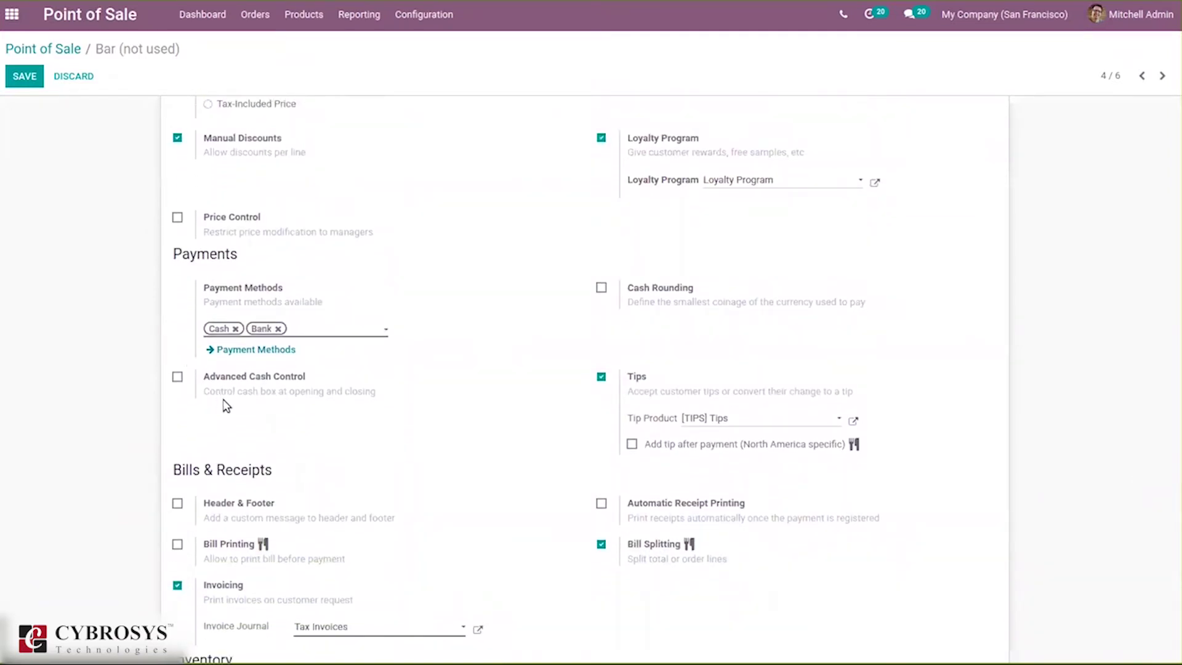
{"action": "left_click", "coordinate": [177, 377]}
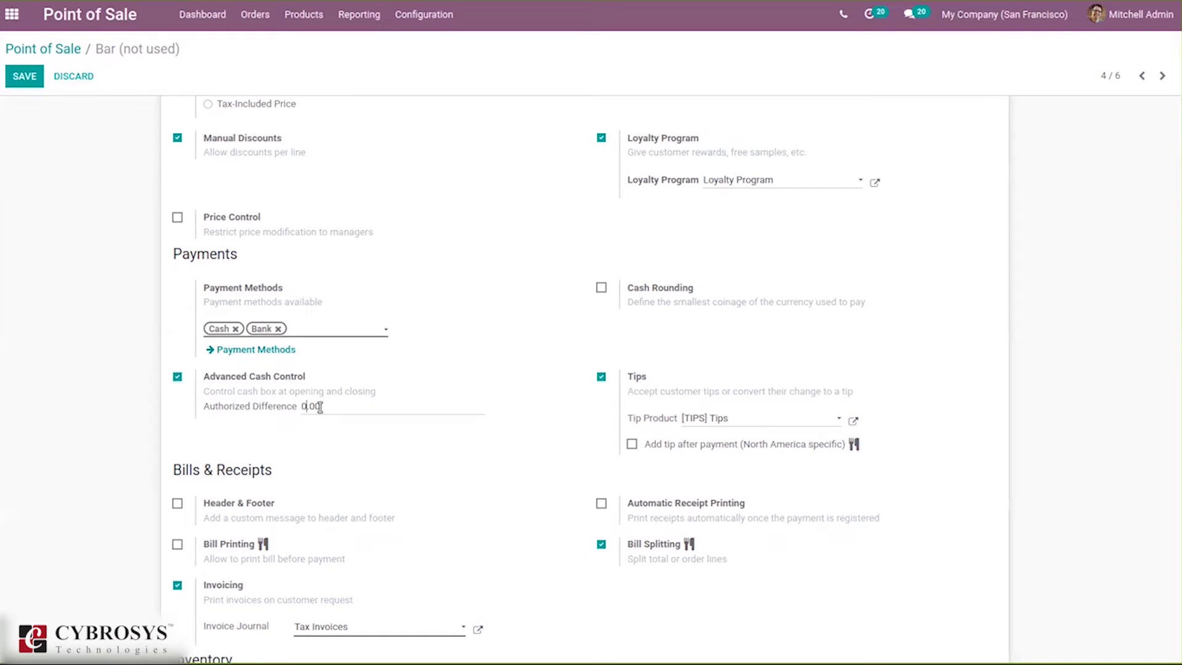
{"action": "key", "text": "BackSpace"}
{"action": "type", "text": "10"}
{"action": "left_click", "coordinate": [15, 82]}
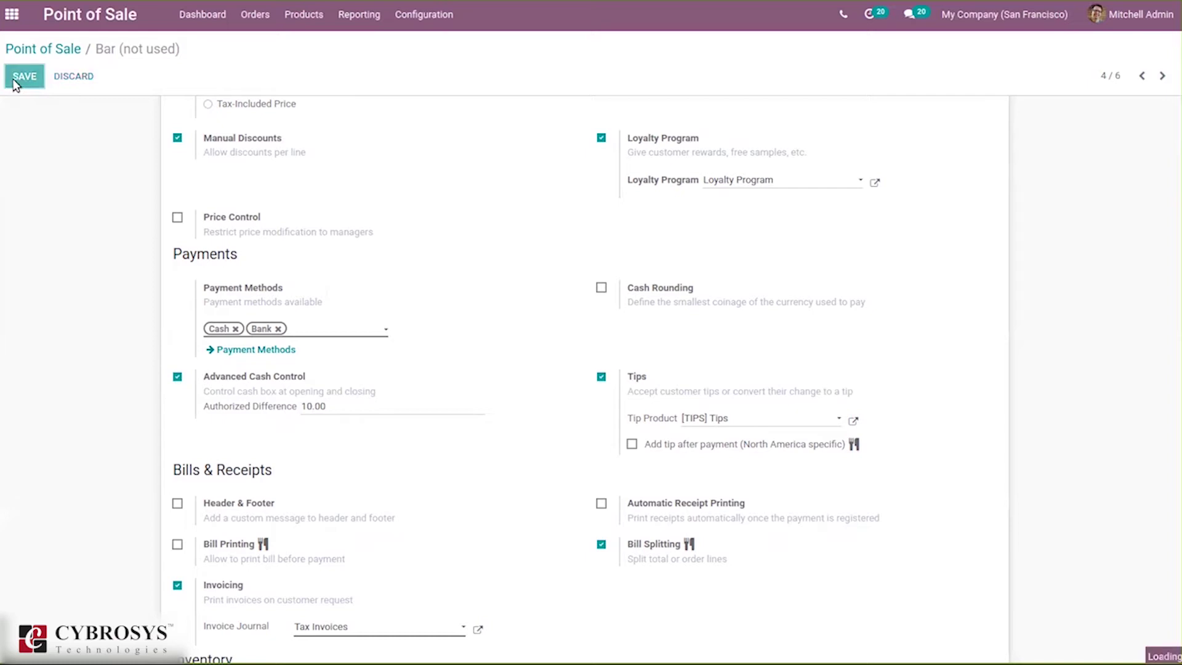
- Start a new Bar session from the dashboard and open table T3 on the Main Floor
{"action": "left_click", "coordinate": [45, 49]}
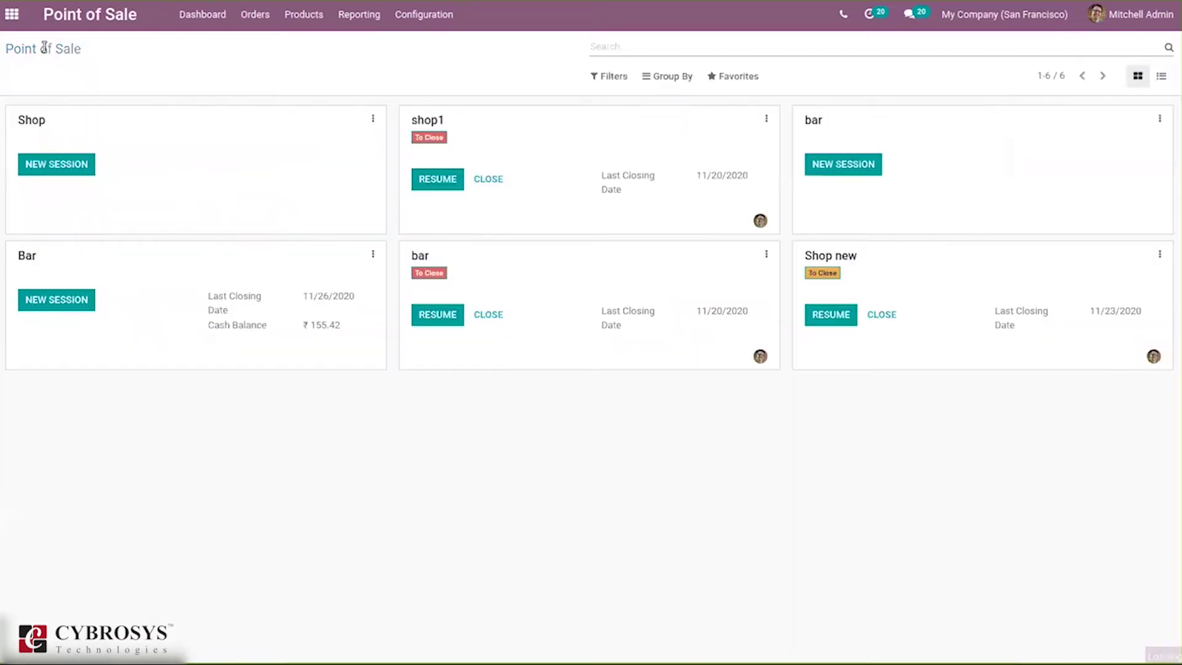
{"action": "left_click", "coordinate": [52, 302]}
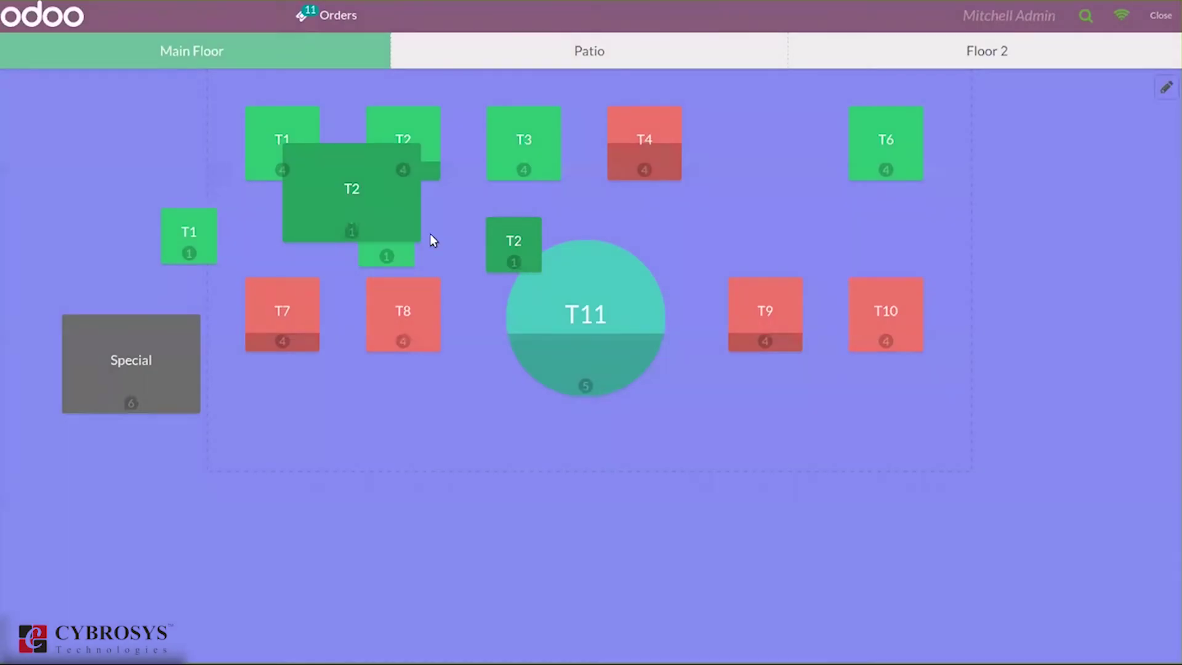
{"action": "left_click", "coordinate": [513, 142]}
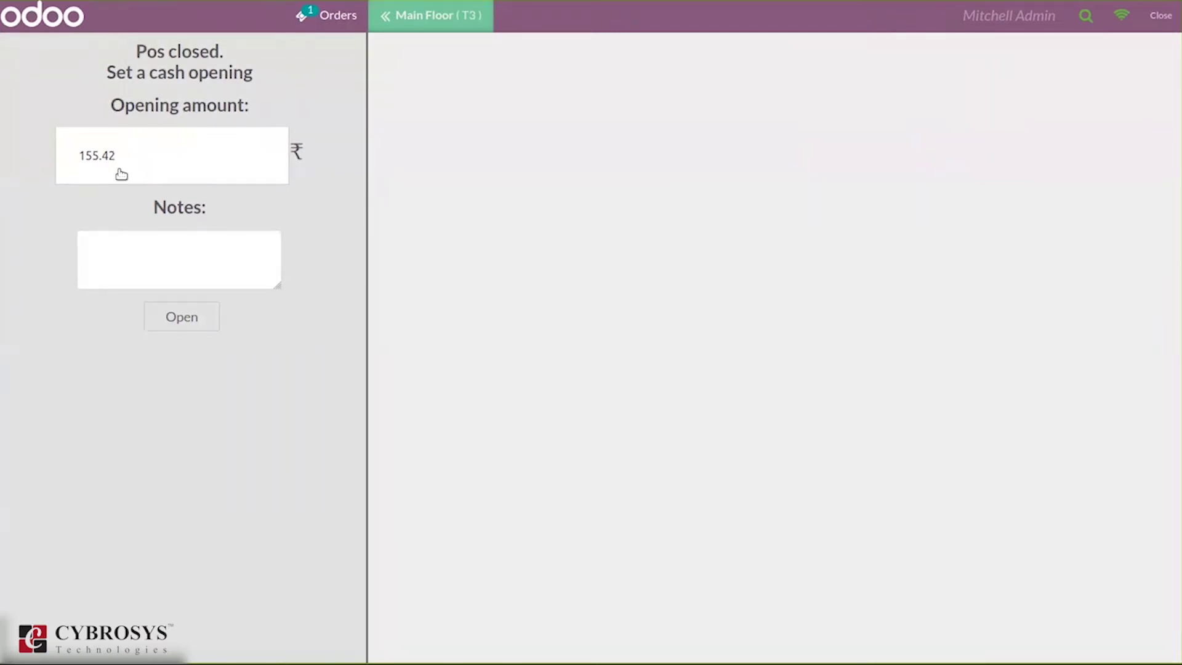
- Open the register with a 500 opening amount and the note '2'
{"action": "key", "text": "BackSpace"}
{"action": "key", "text": "BackSpace"}
{"action": "key", "text": "BackSpace"}
{"action": "key", "text": "BackSpace"}
{"action": "key", "text": "BackSpace"}
{"action": "key", "text": "BackSpace"}
{"action": "type", "text": "500"}
{"action": "left_click", "coordinate": [153, 263]}
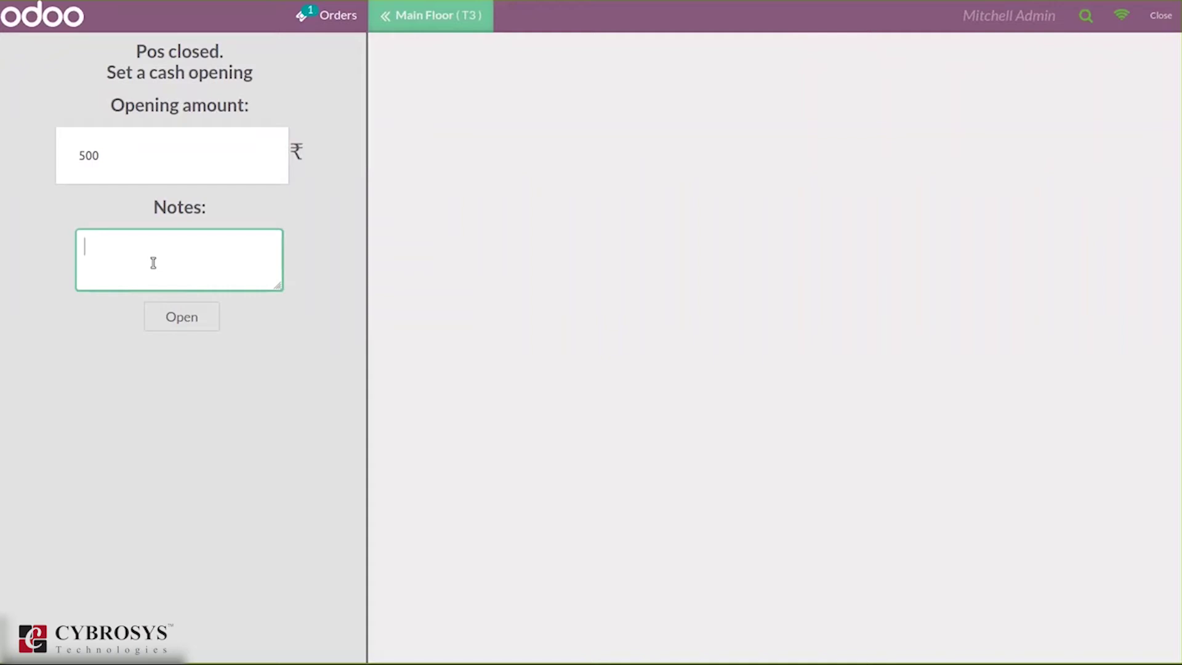
{"action": "type", "text": "2"}
{"action": "left_click", "coordinate": [360, 331]}
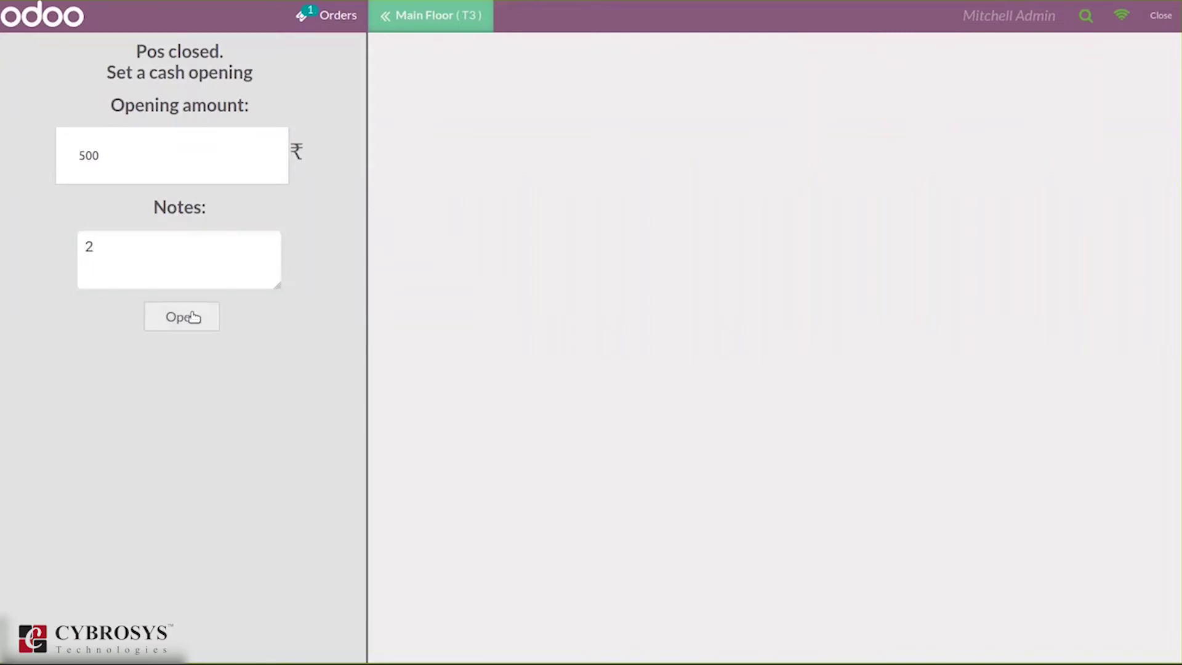
{"action": "left_click", "coordinate": [195, 317]}
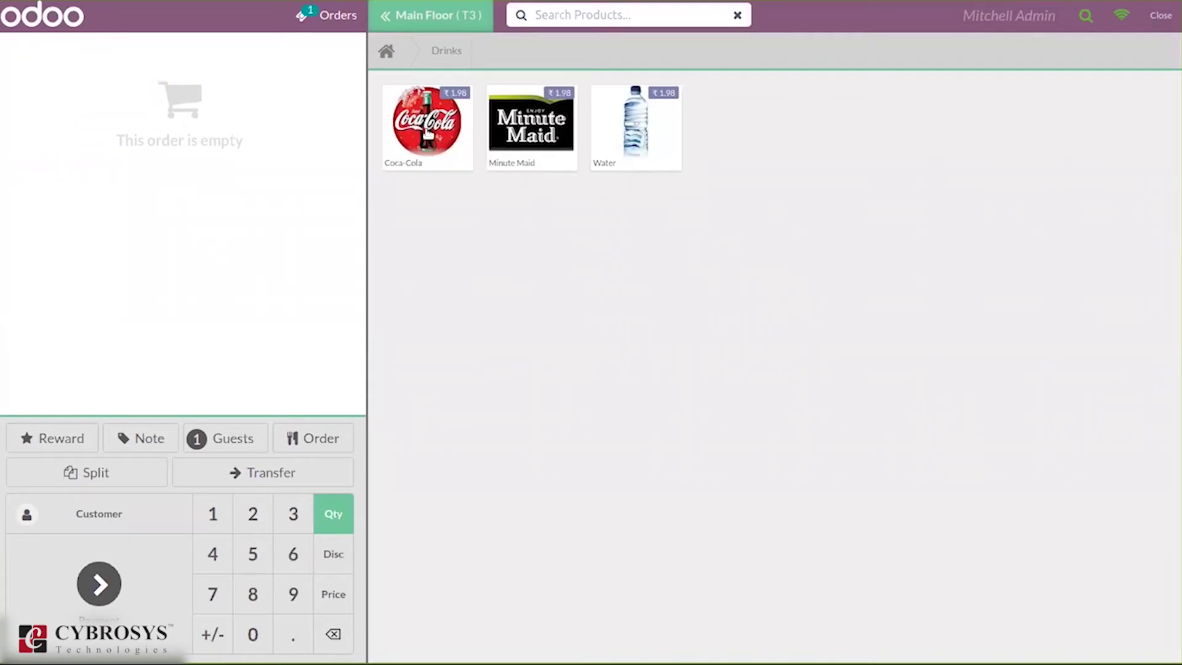
- Add three customizable desks to T3's order, then remove all the desk lines
{"action": "left_click", "coordinate": [387, 52]}
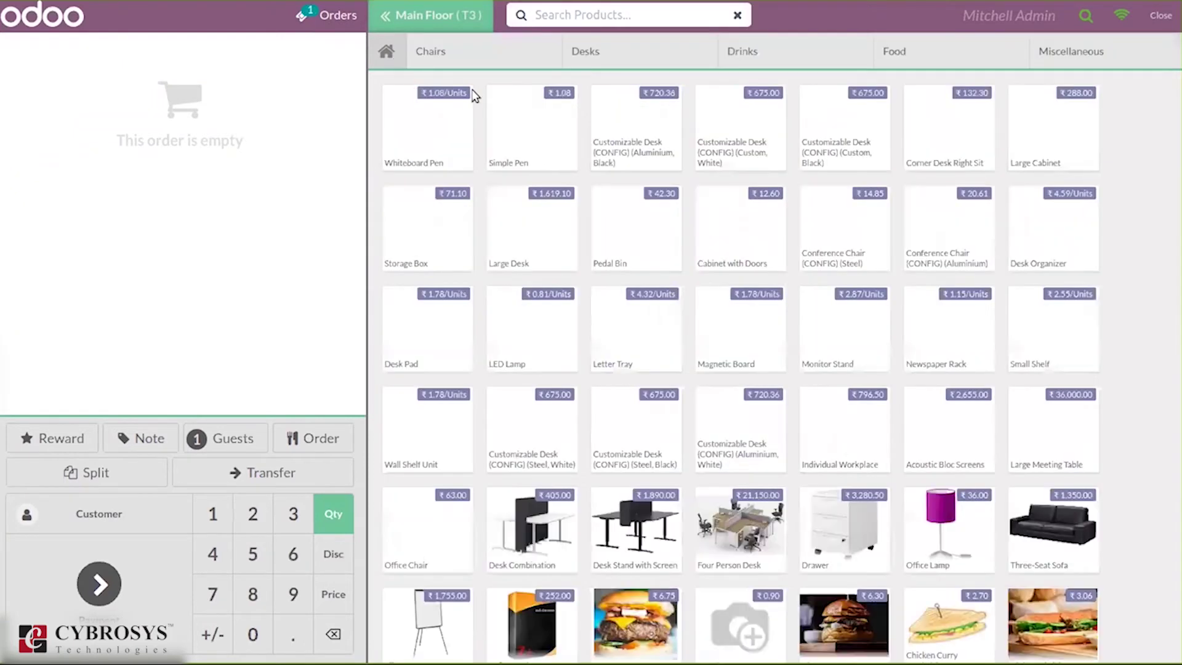
{"action": "left_click", "coordinate": [659, 131]}
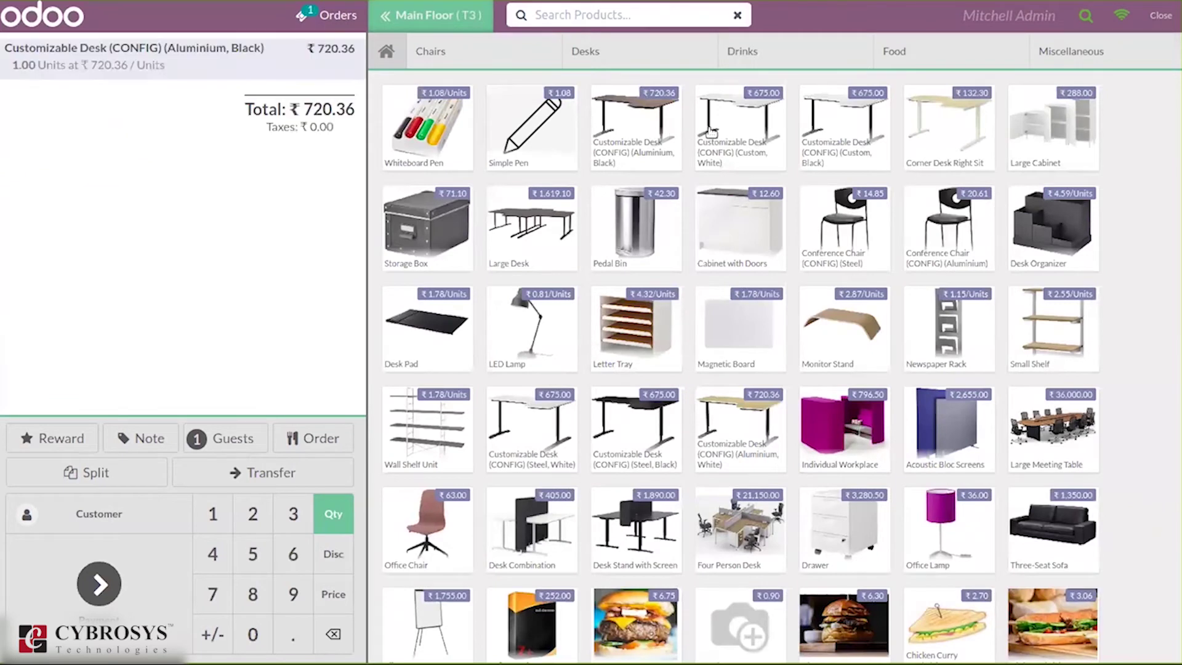
{"action": "left_click", "coordinate": [769, 131]}
{"action": "left_click", "coordinate": [845, 126]}
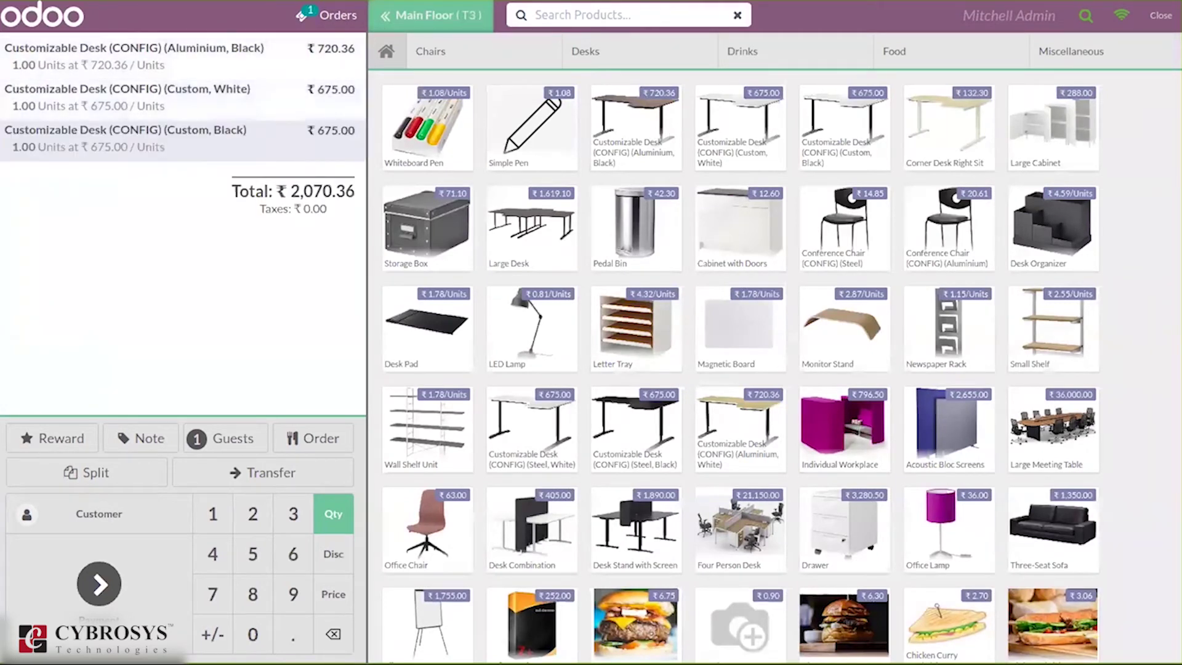
{"action": "left_click", "coordinate": [99, 584]}
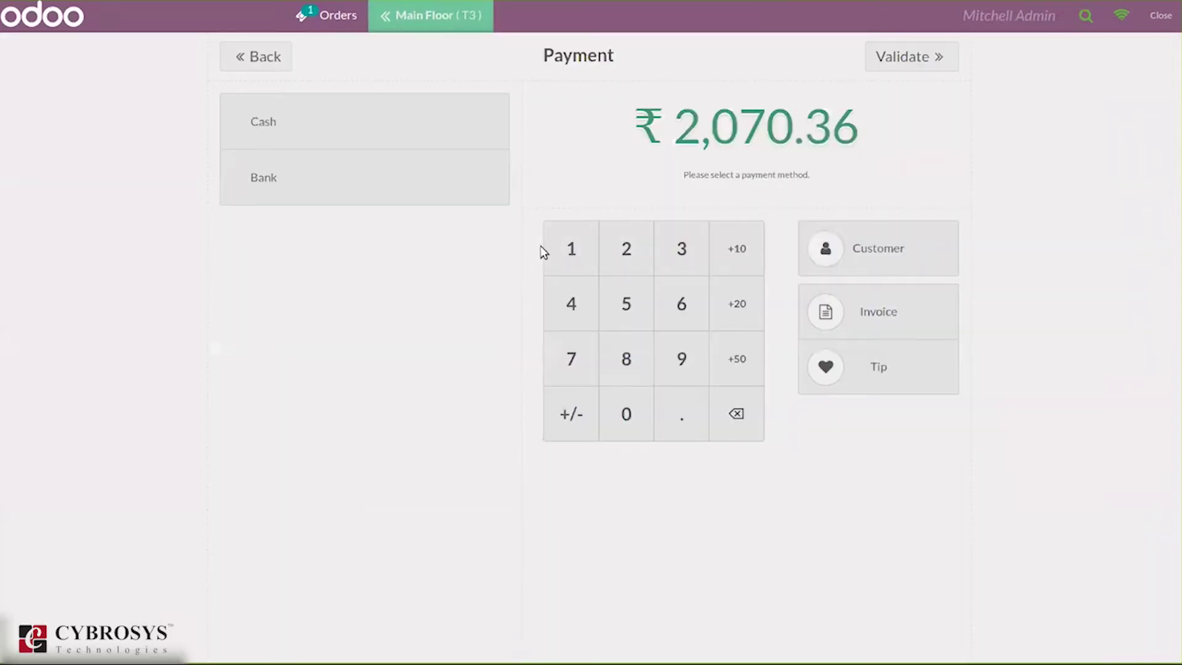
{"action": "left_click", "coordinate": [261, 60]}
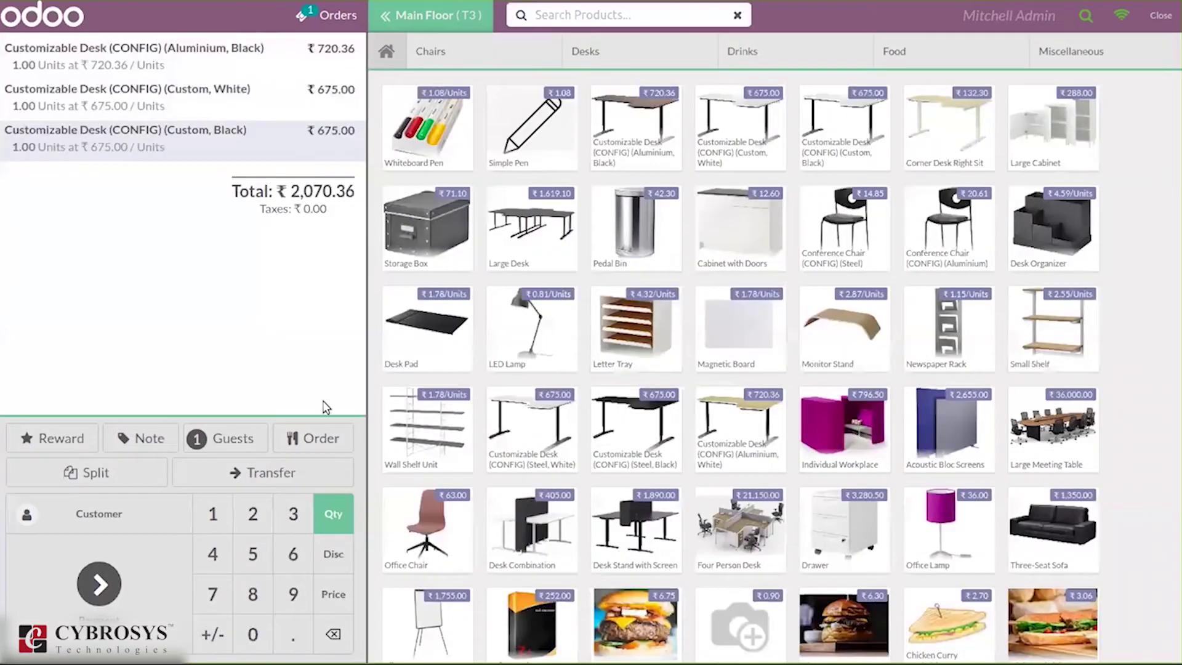
{"action": "left_click", "coordinate": [333, 633]}
{"action": "left_click", "coordinate": [332, 633]}
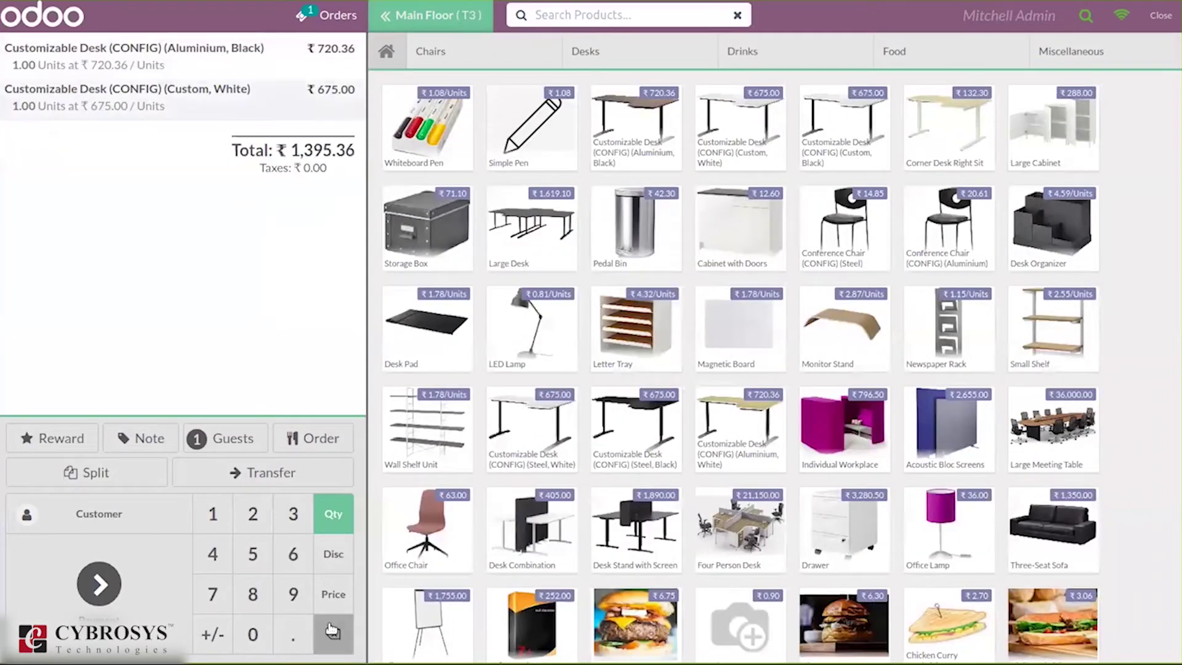
{"action": "left_click", "coordinate": [333, 633]}
{"action": "left_click", "coordinate": [332, 633]}
{"action": "left_click", "coordinate": [333, 633]}
{"action": "left_click", "coordinate": [332, 633]}
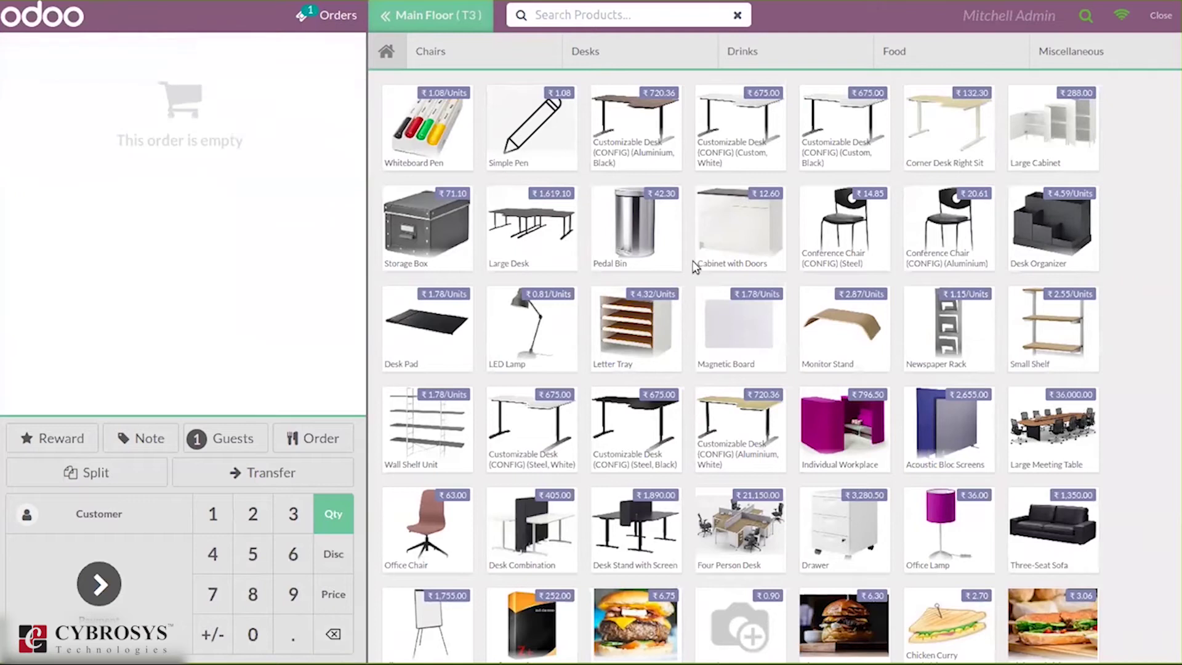
- Add two Pedal Bins to T3's order and pay the ₹84.60 in cash
{"action": "left_click", "coordinate": [647, 219]}
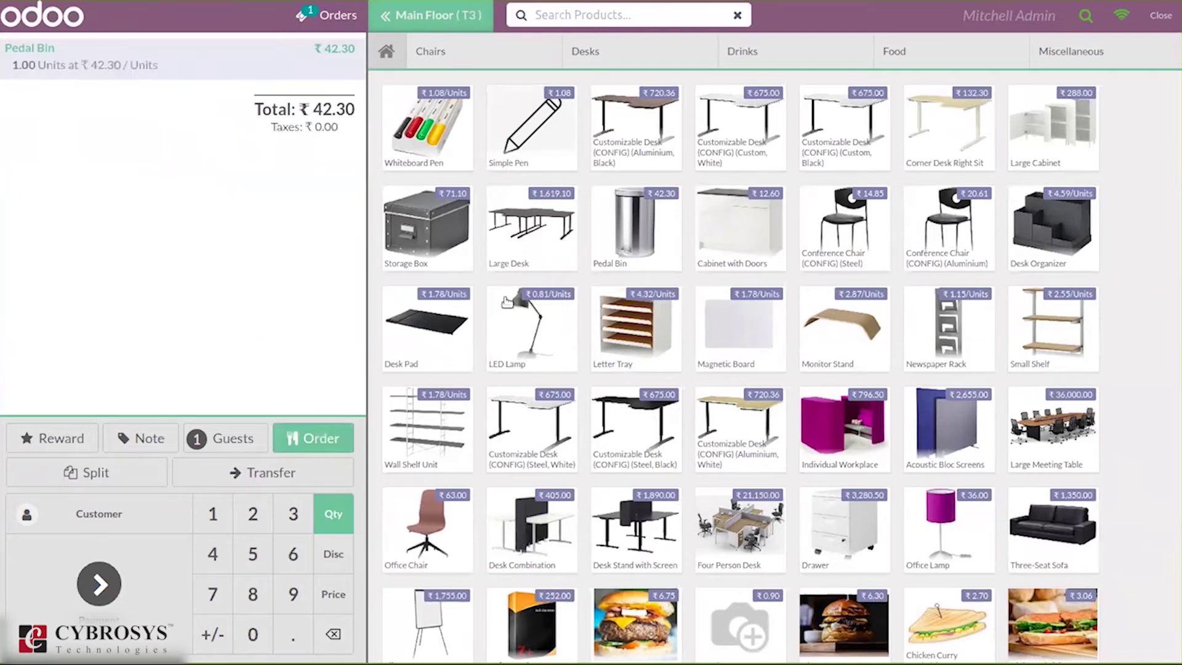
{"action": "left_click", "coordinate": [649, 259]}
{"action": "left_click", "coordinate": [146, 586]}
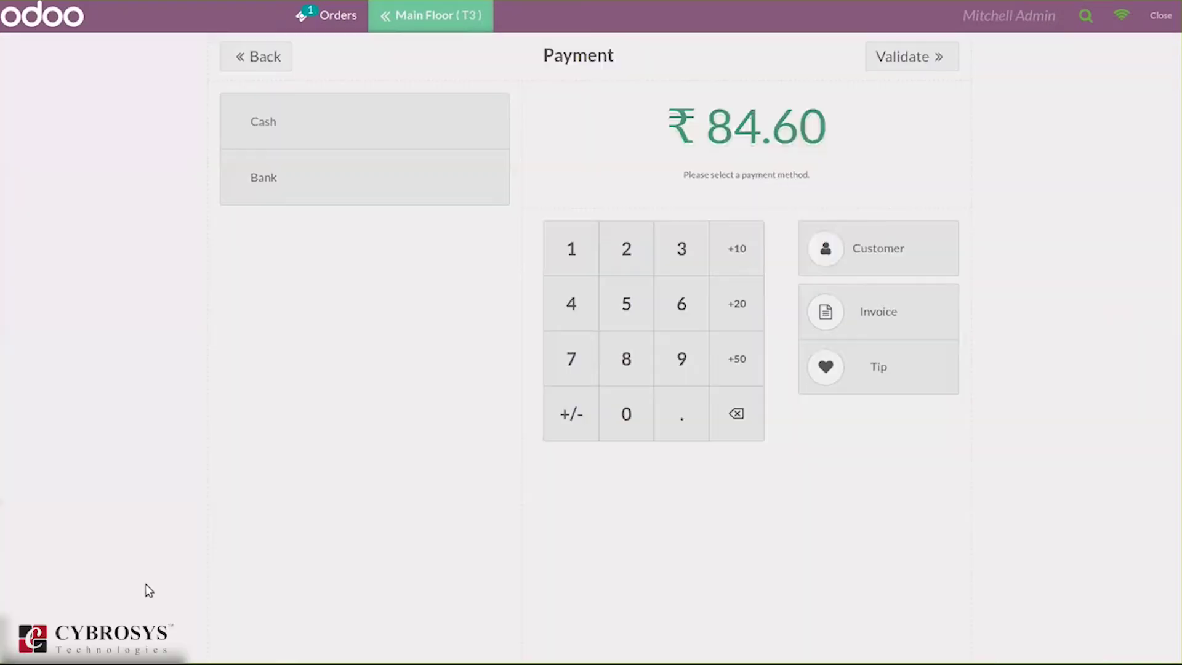
{"action": "left_click", "coordinate": [356, 123]}
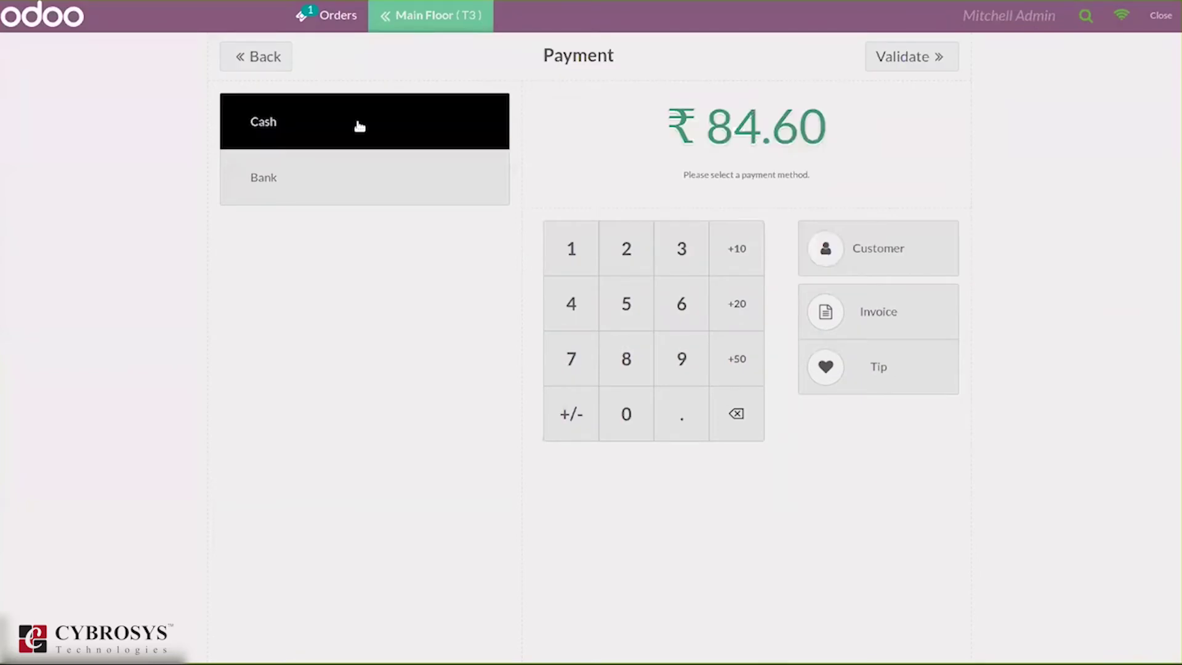
{"action": "left_click", "coordinate": [896, 56]}
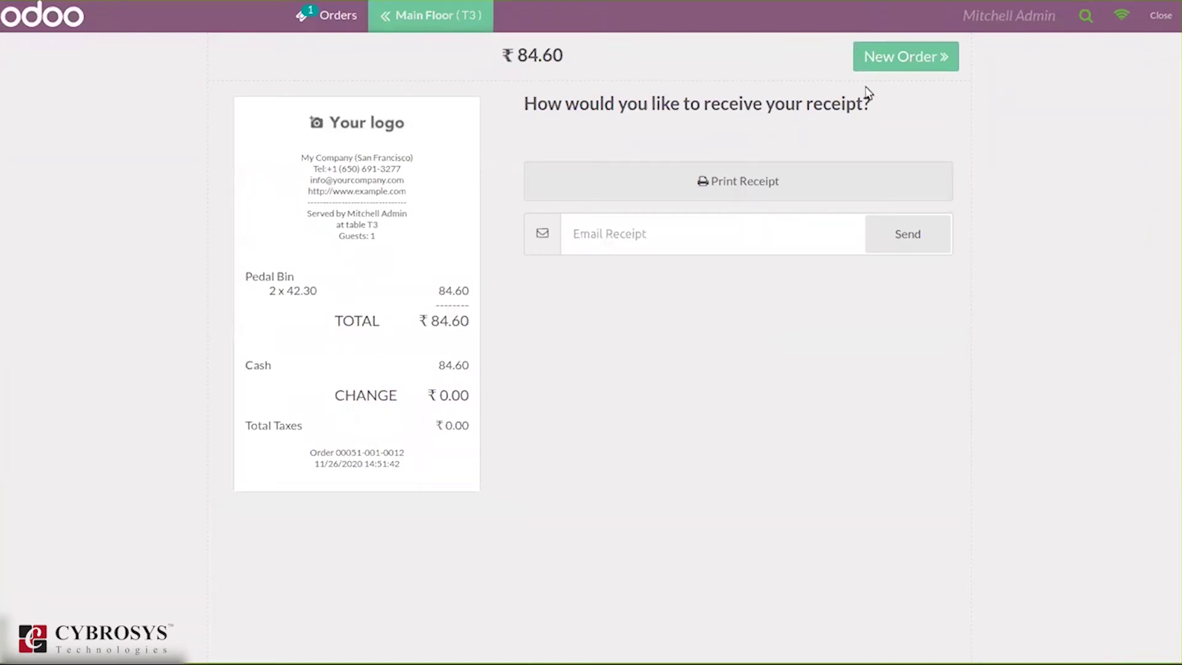
- Finish the T3 order and exit the selling screen back to the Point of Sale dashboard
{"action": "left_click", "coordinate": [944, 66]}
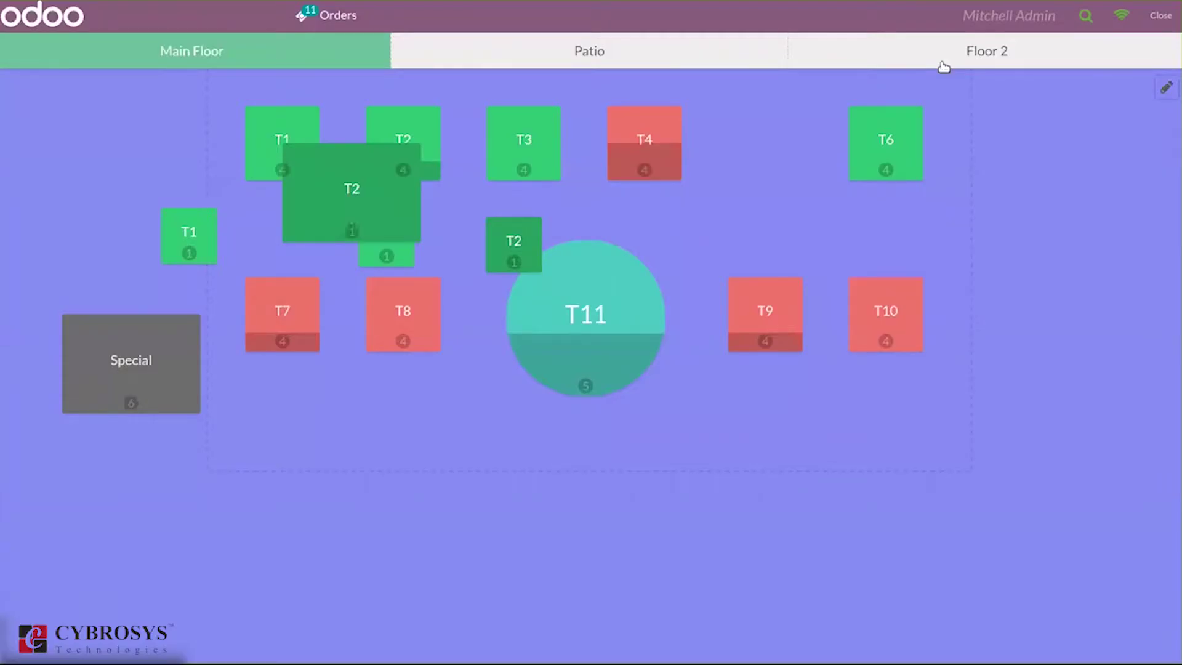
{"action": "left_click", "coordinate": [1167, 15]}
{"action": "left_click", "coordinate": [1167, 15]}
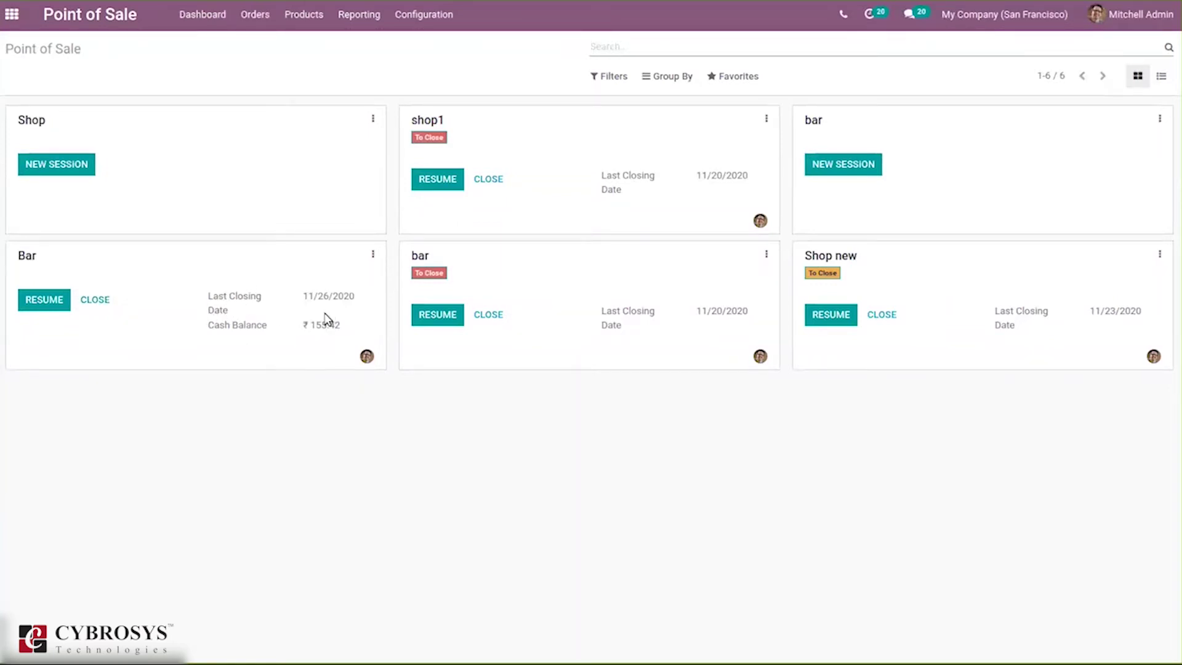
- Open the in-progress Bar session POS/00051 form from the Bar card
{"action": "left_click", "coordinate": [96, 296]}
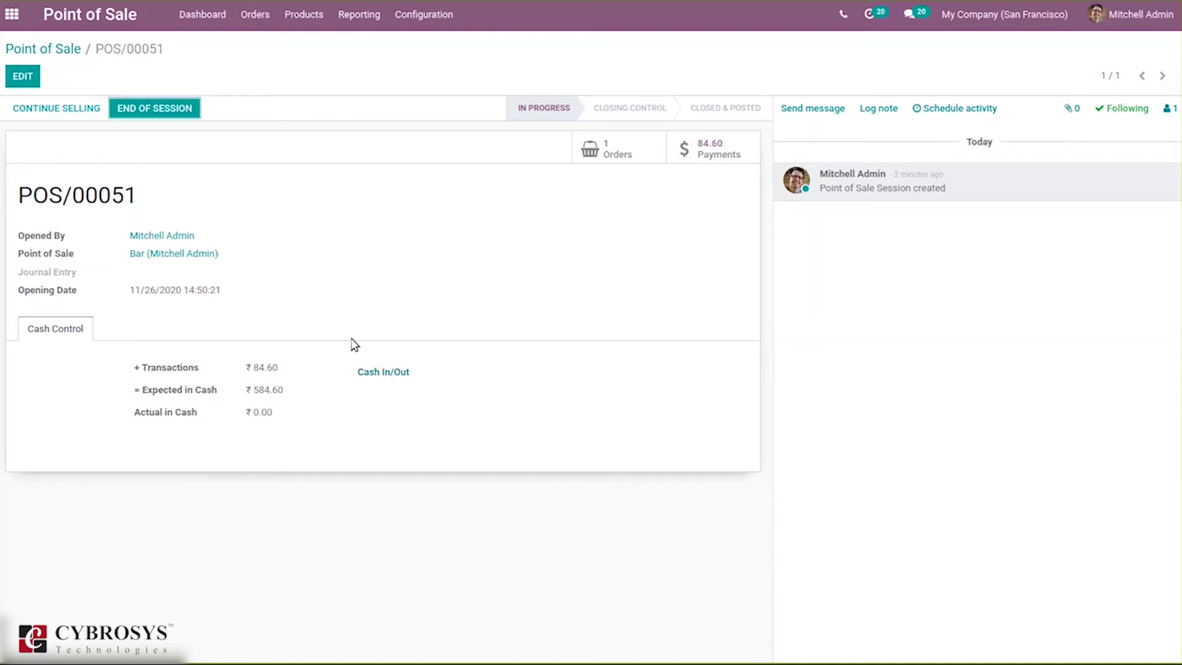
- Record a cash-out of -100 with the reason 'Lunch'
{"action": "left_click", "coordinate": [383, 373]}
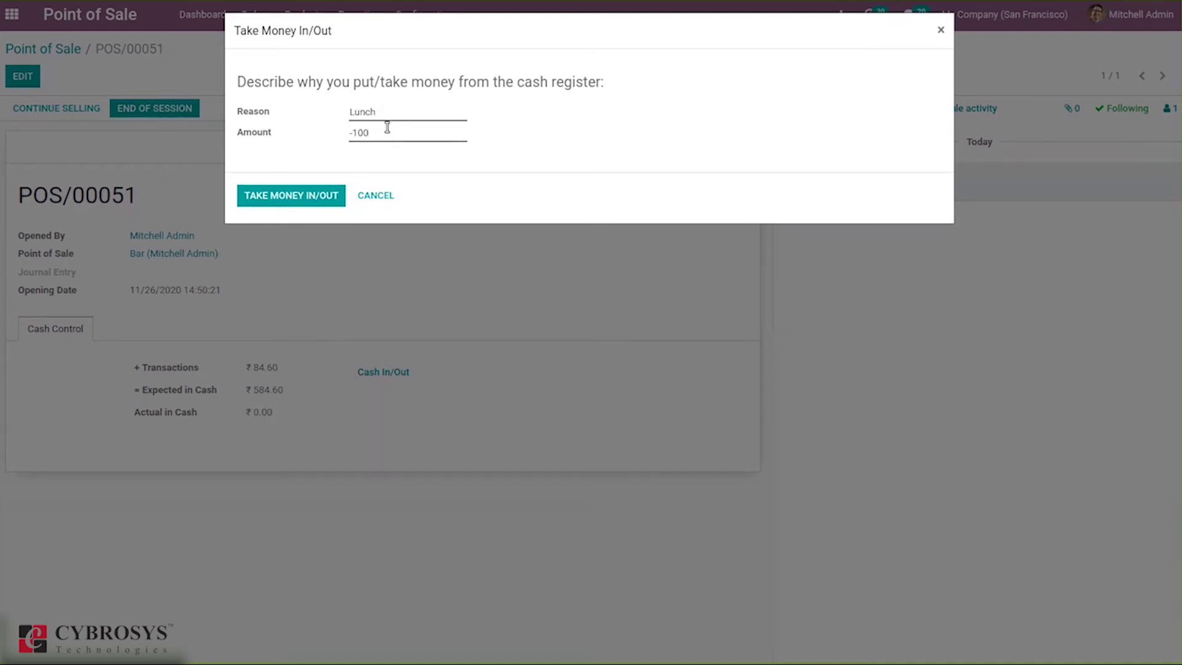
{"action": "left_click", "coordinate": [261, 196]}
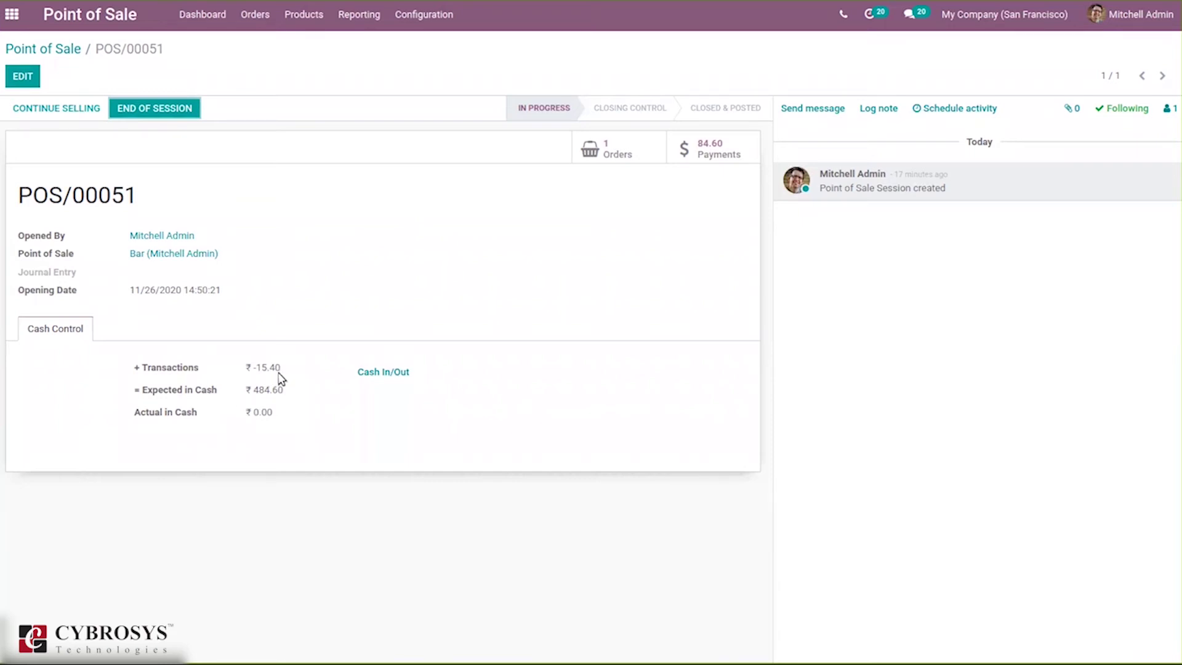
- Put ₹600 into the register with reason 'Put in', then view the session's payments
{"action": "left_click", "coordinate": [374, 371]}
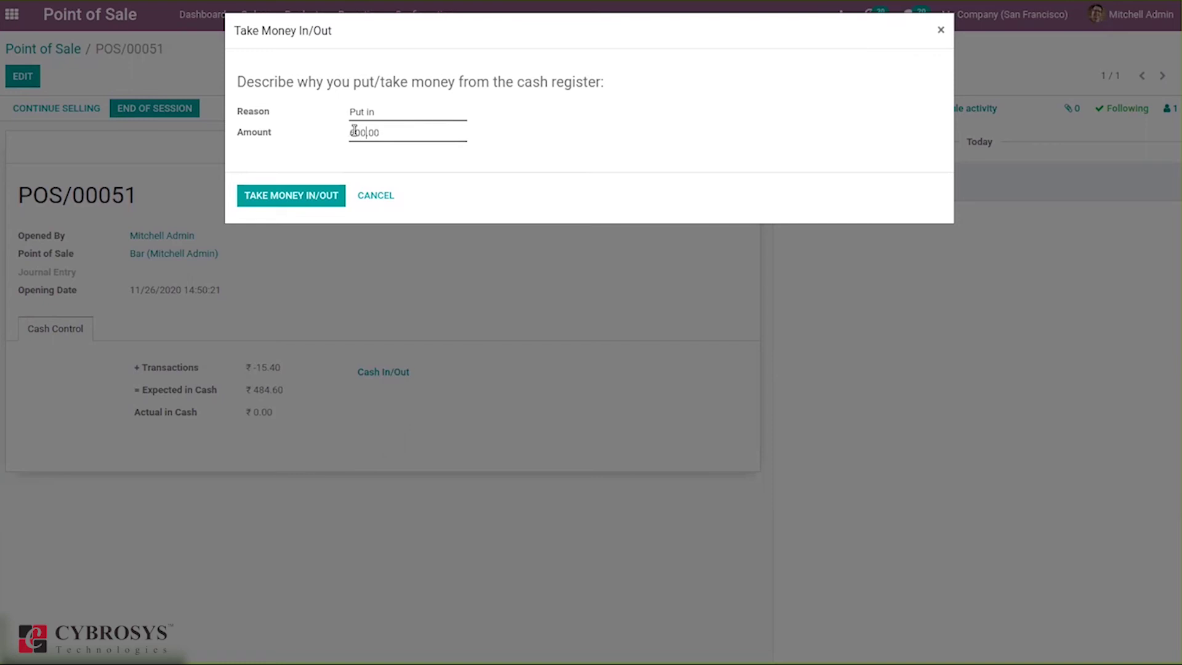
{"action": "left_click", "coordinate": [312, 197]}
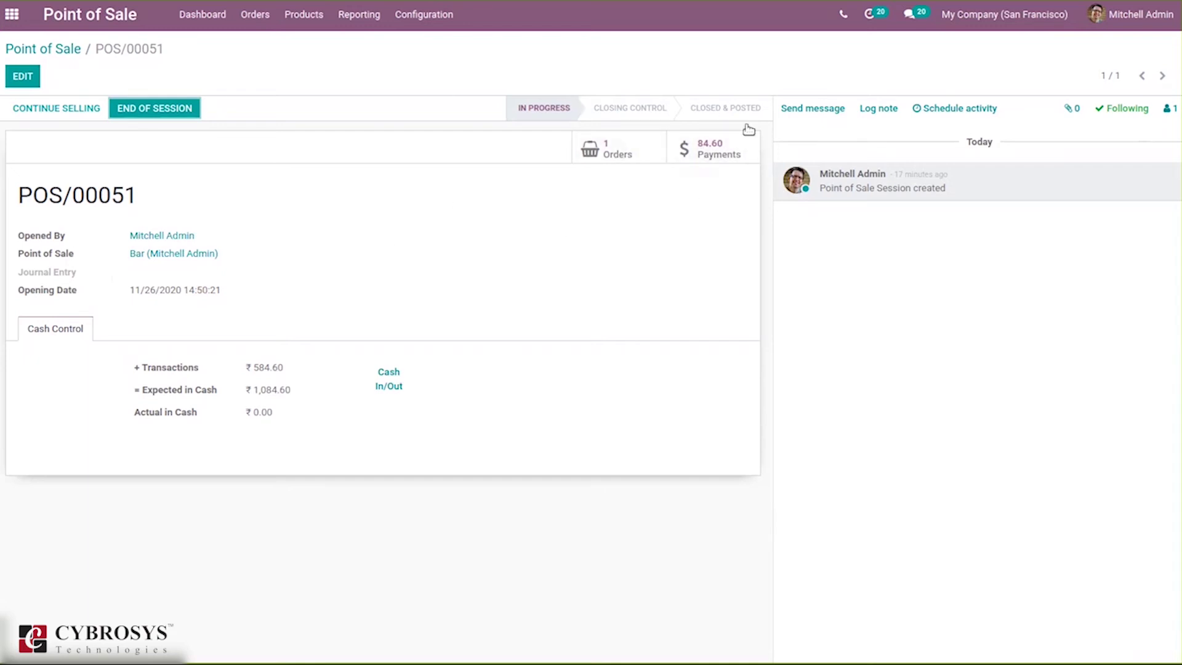
{"action": "left_click", "coordinate": [720, 154]}
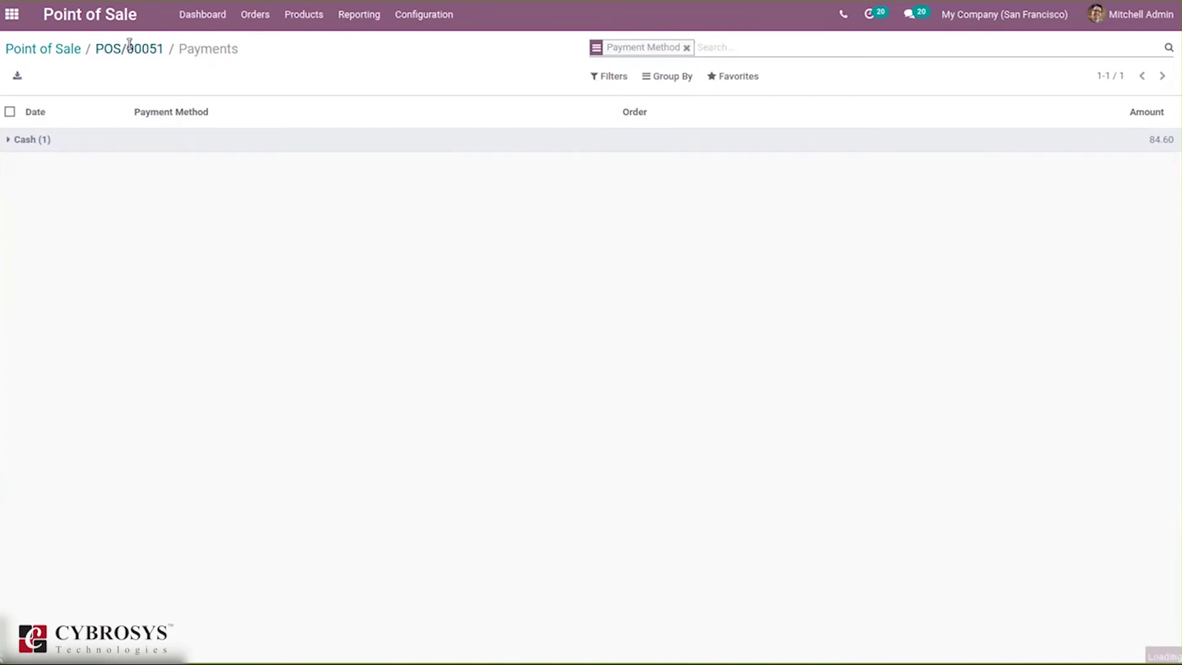
- Return to POS/00051, end the session, and close it posting entries
{"action": "left_click", "coordinate": [131, 48]}
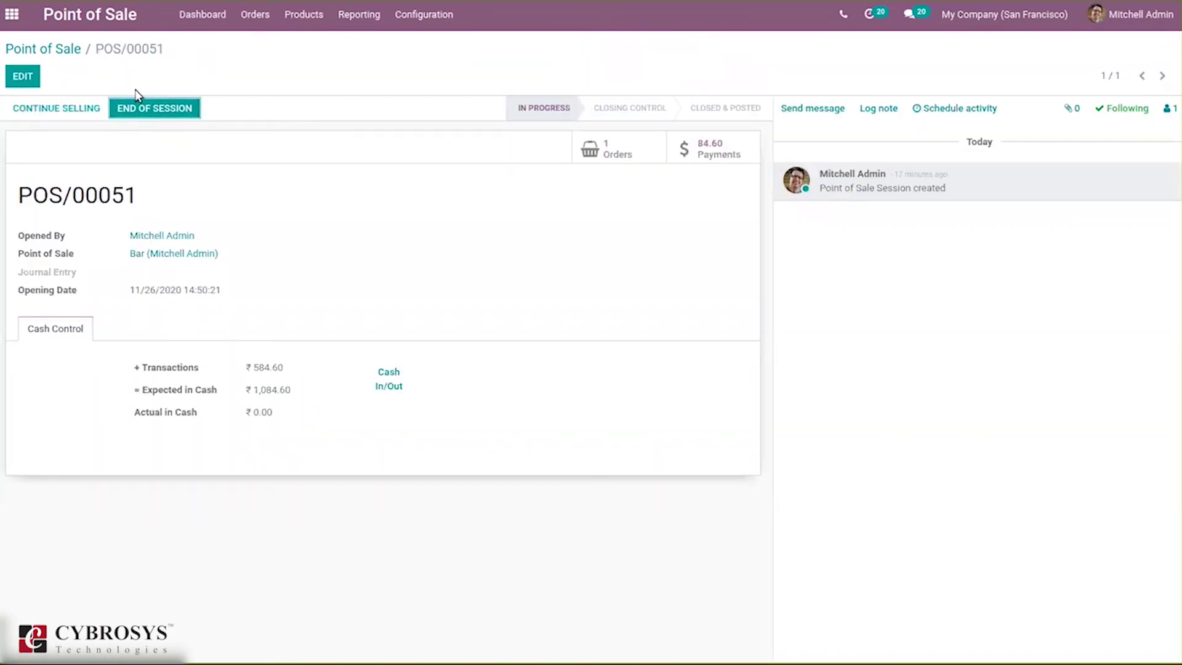
{"action": "left_click", "coordinate": [135, 112]}
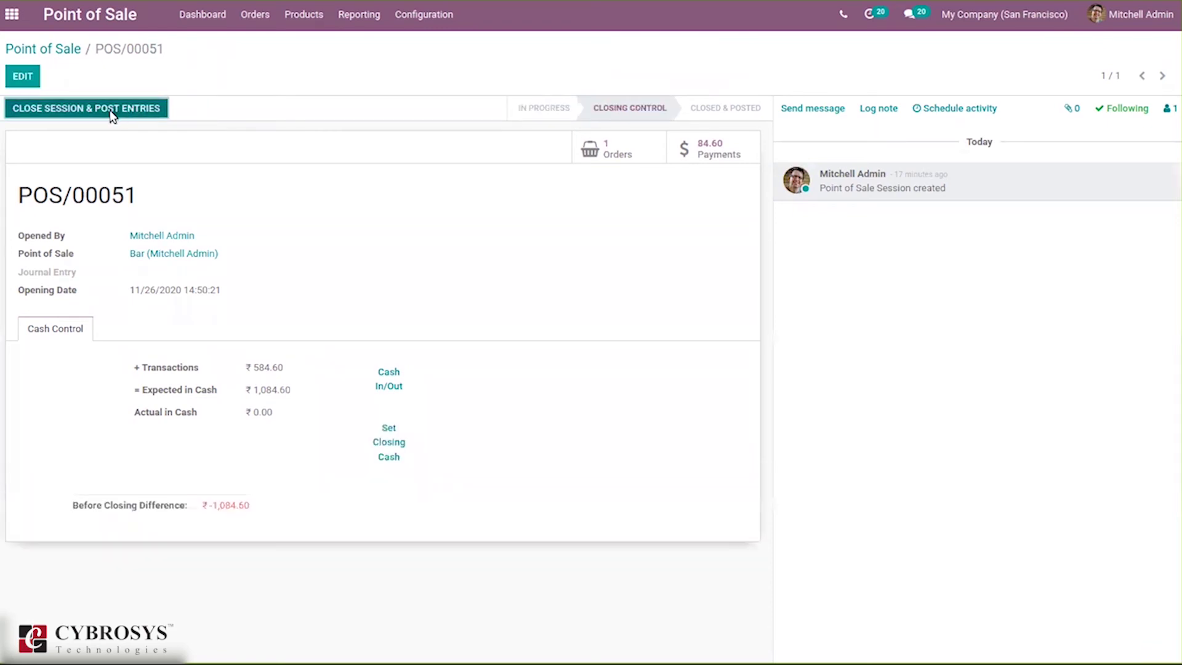
{"action": "left_click", "coordinate": [112, 112]}
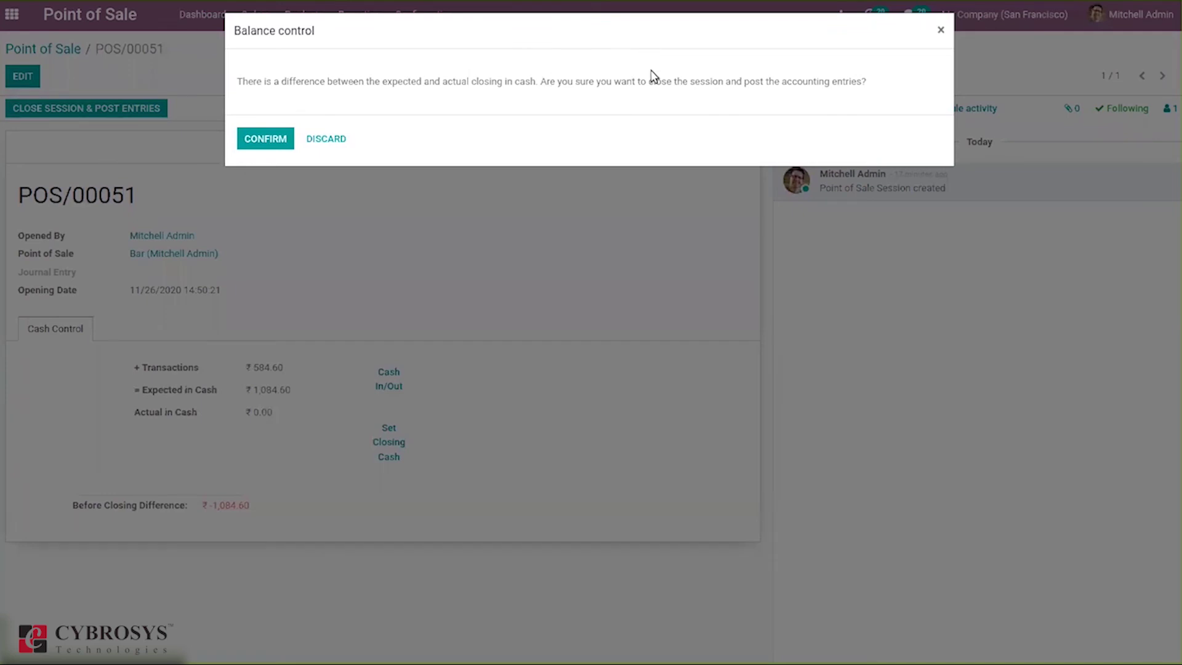
- Dismiss the balance warning and cancel the Set Closing Cash count, leaving the session open
{"action": "left_click", "coordinate": [941, 30]}
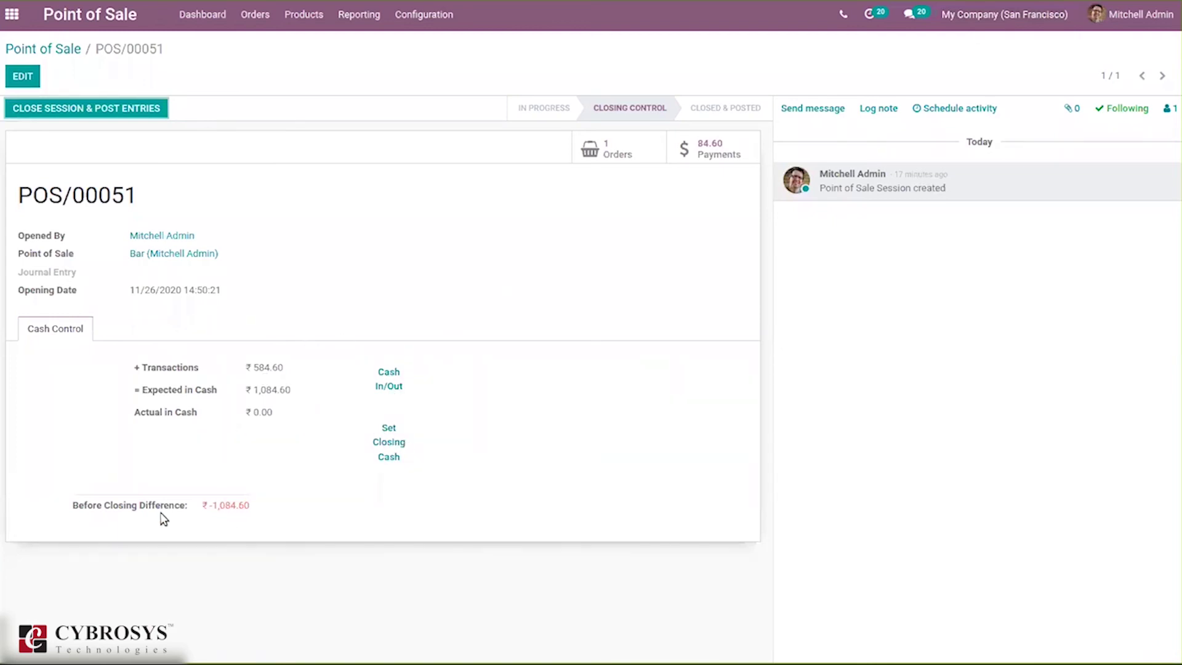
{"action": "mouse_move", "coordinate": [139, 516]}
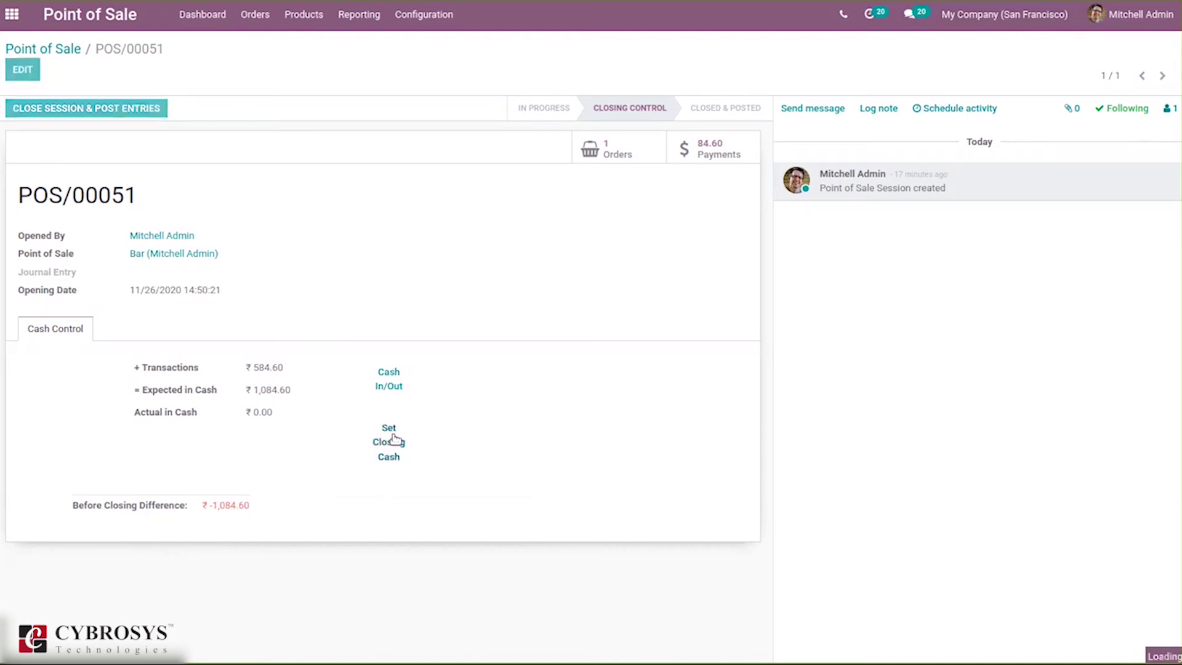
{"action": "left_click", "coordinate": [393, 441]}
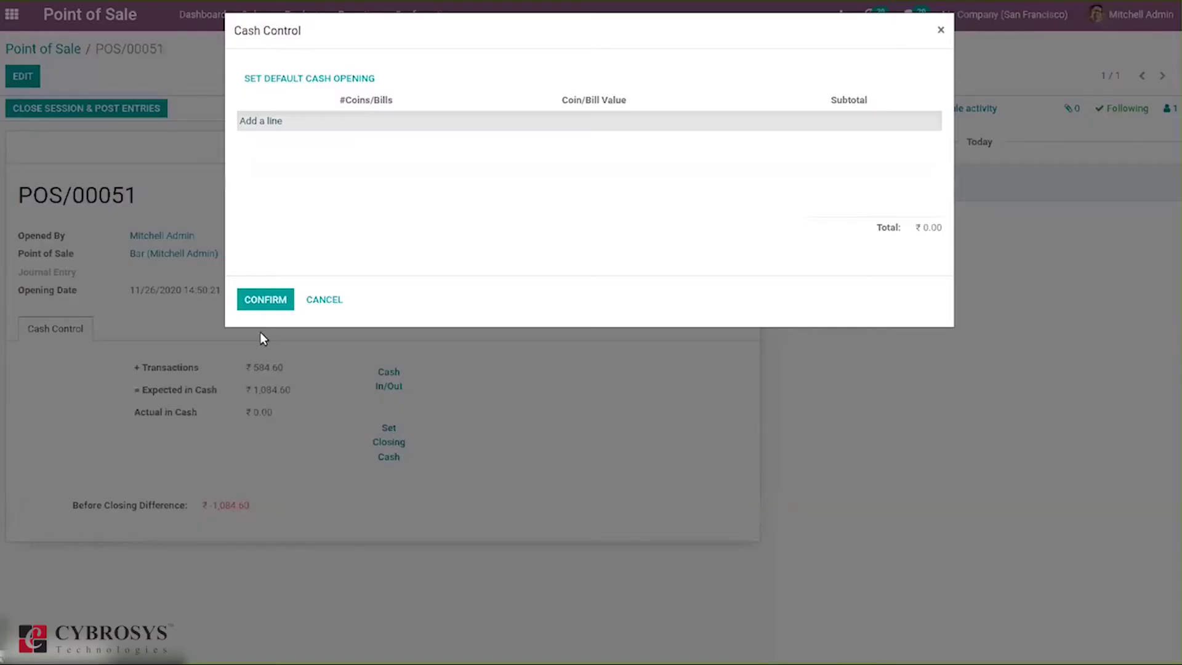
{"action": "left_click", "coordinate": [331, 299]}
- Put session POS/00051 in edit mode and close Set Closing Cash again without changes
{"action": "left_click", "coordinate": [19, 86]}
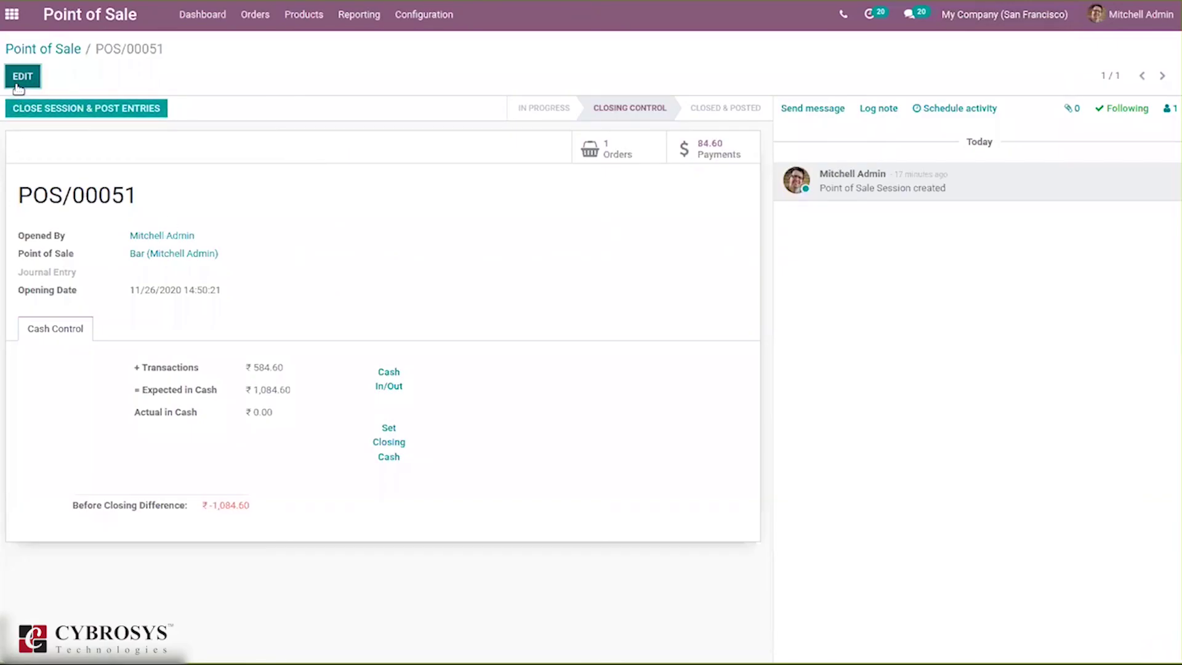
{"action": "left_click", "coordinate": [397, 443]}
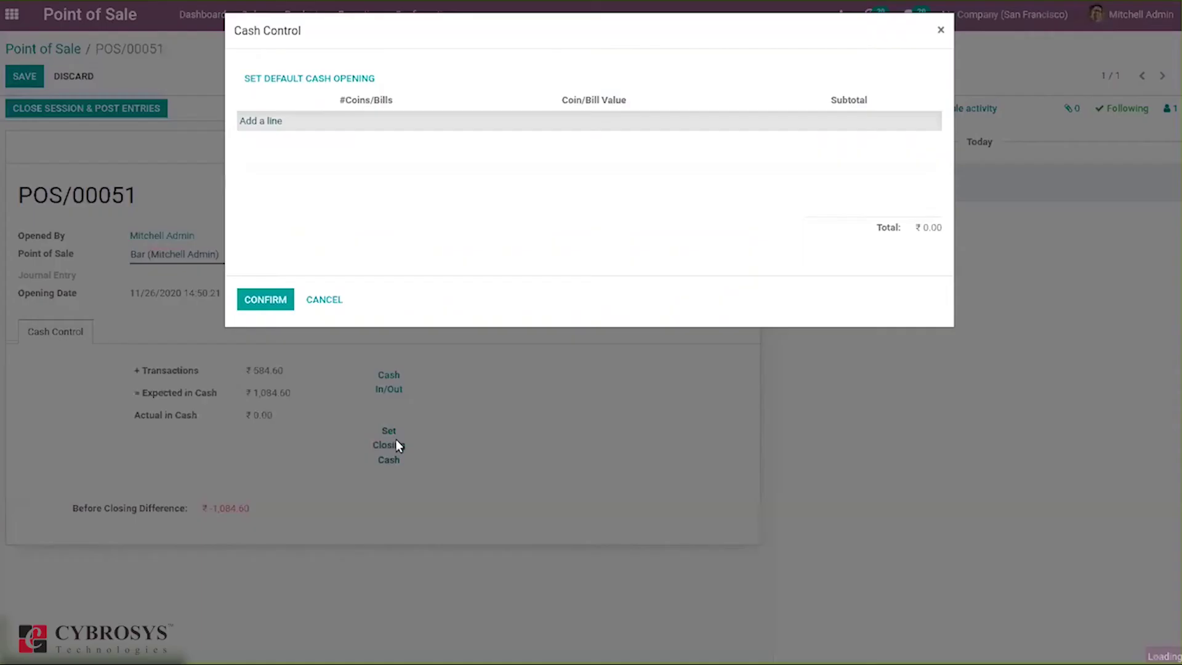
{"action": "left_click", "coordinate": [940, 30]}
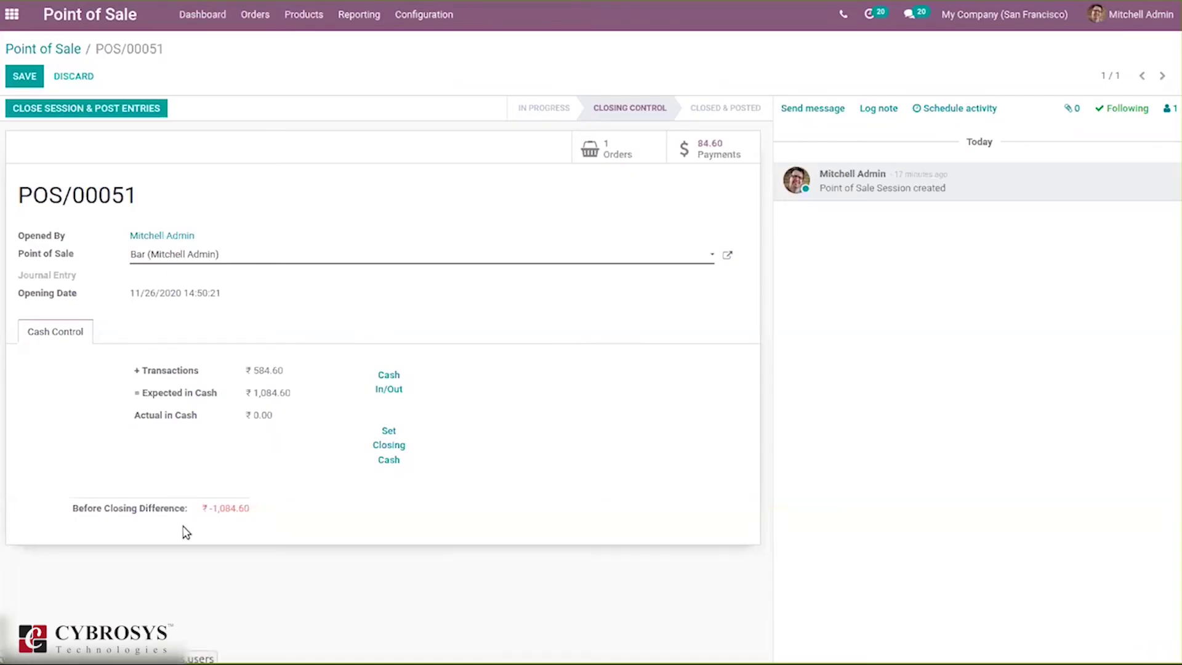
{"action": "mouse_move", "coordinate": [202, 513]}
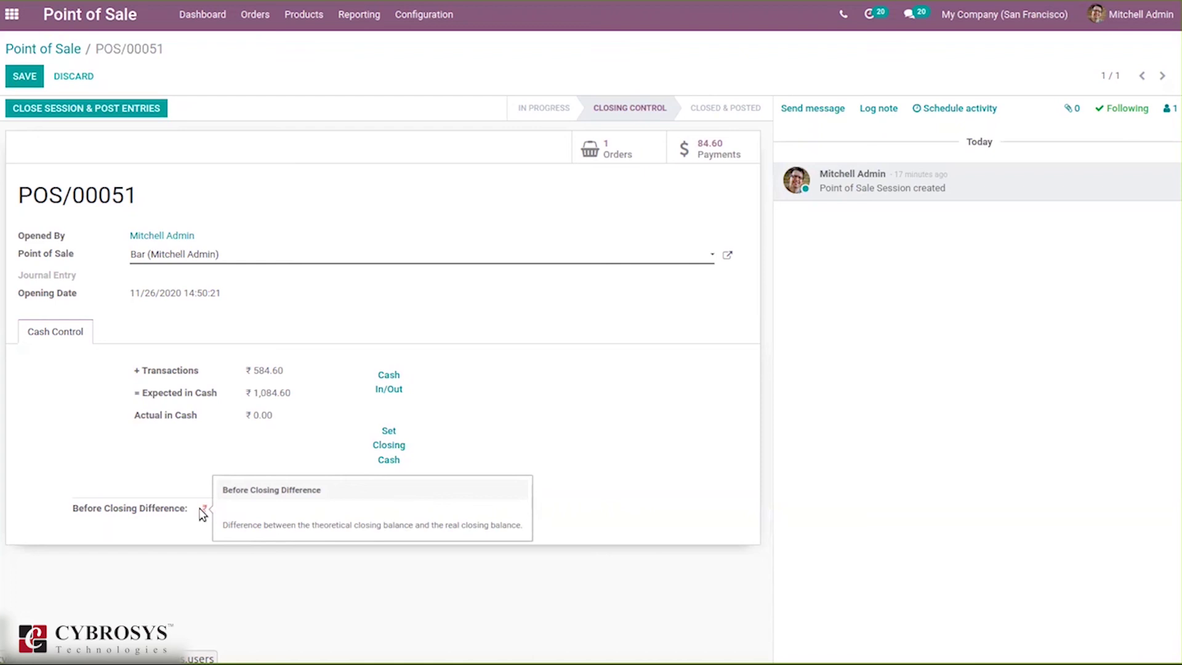
- Save POS/00051, then close it and post entries despite the ₹-1,084.60 cash difference
{"action": "left_click", "coordinate": [24, 75]}
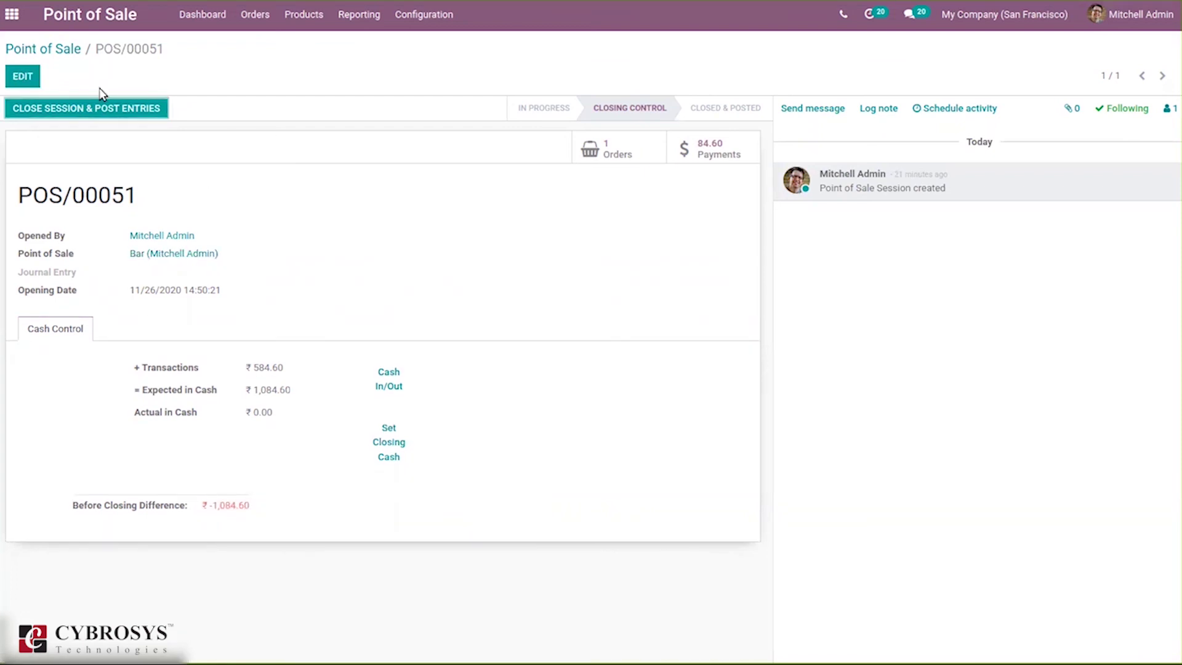
{"action": "left_click", "coordinate": [68, 110]}
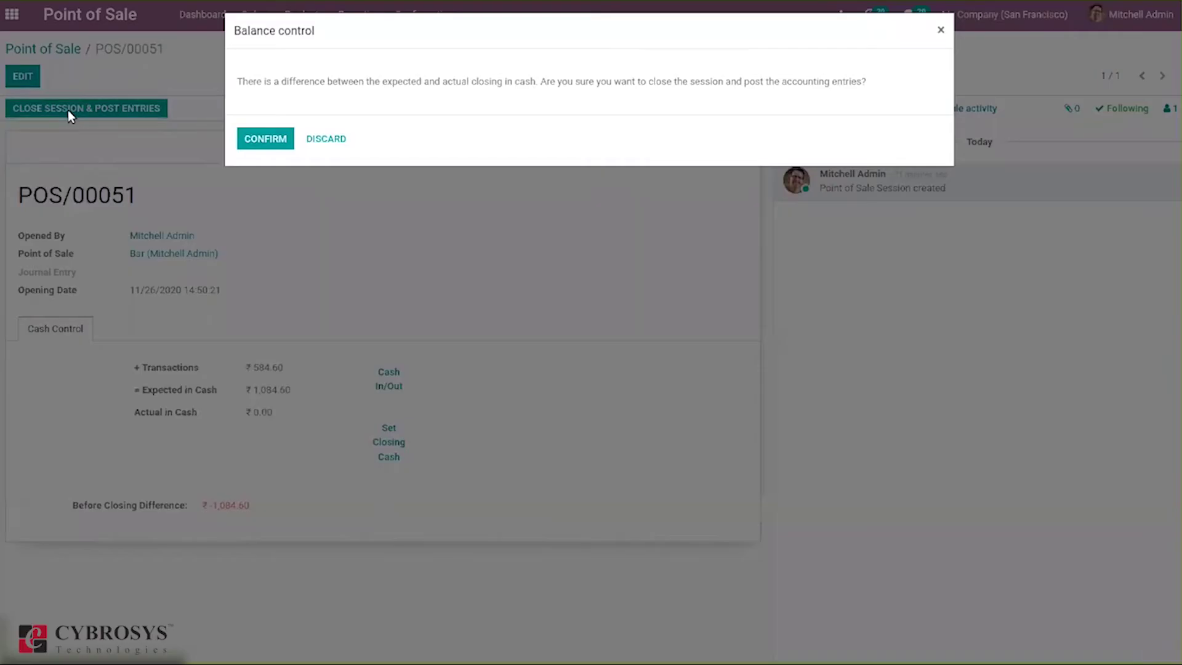
{"action": "left_click", "coordinate": [273, 147]}
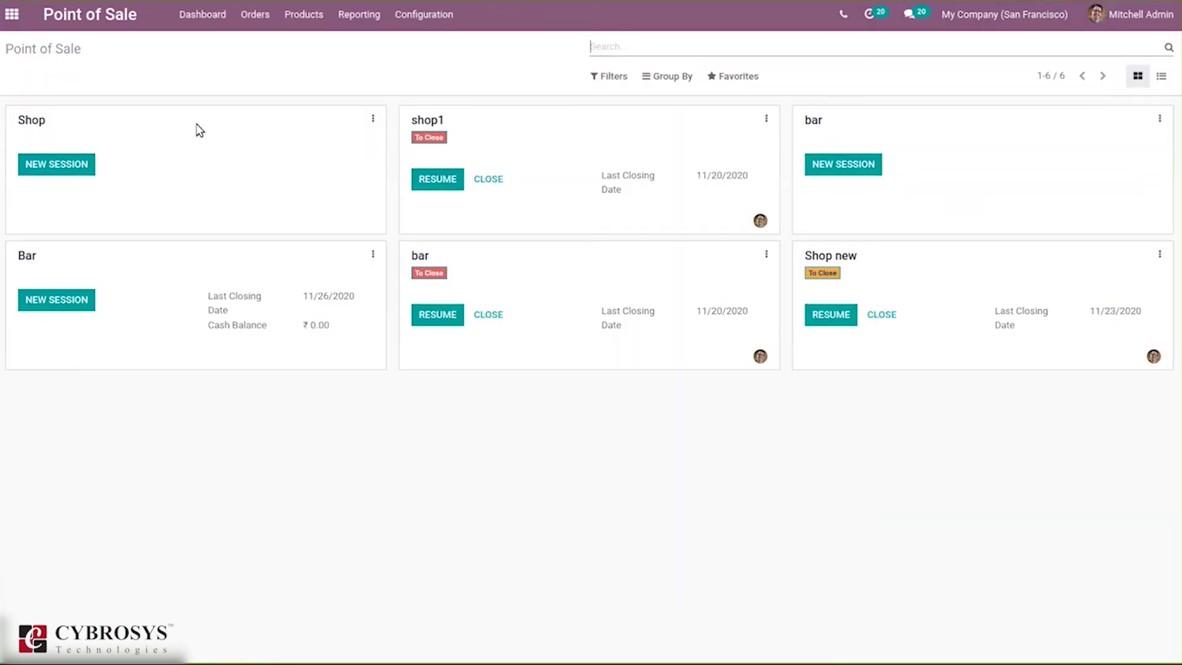
- From Accounting's Profit and Loss report, list the journal items of 999001 Cash Difference Loss
{"action": "left_click", "coordinate": [12, 14]}
{"action": "left_click", "coordinate": [637, 375]}
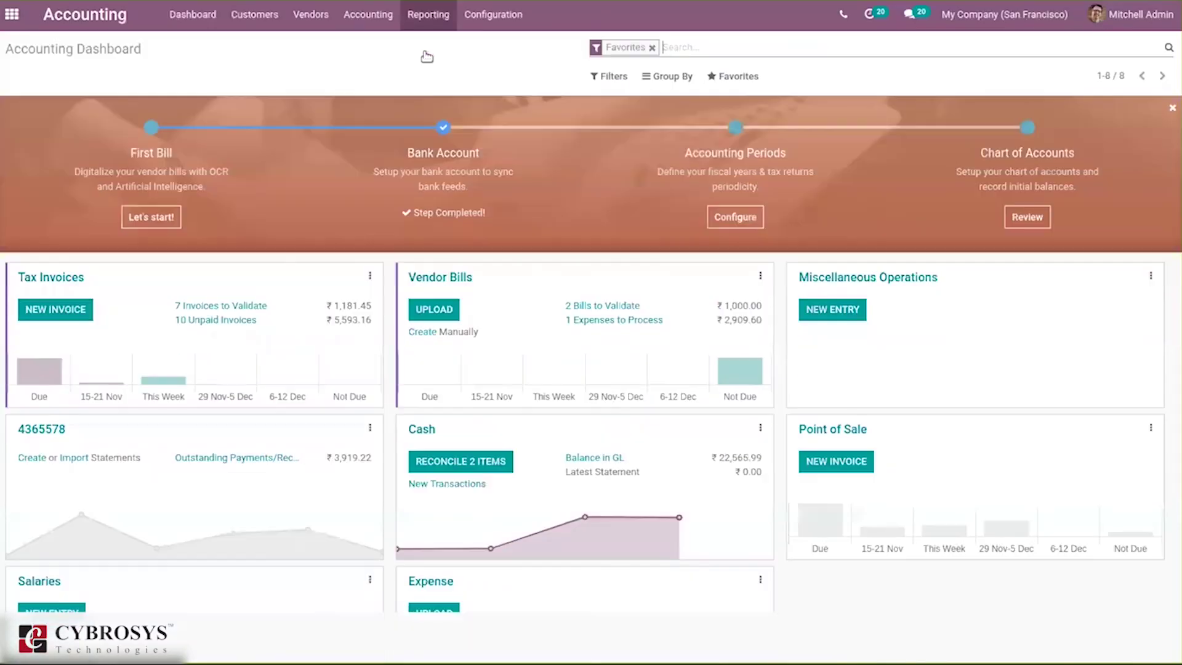
{"action": "left_click", "coordinate": [429, 14]}
{"action": "left_click", "coordinate": [455, 118]}
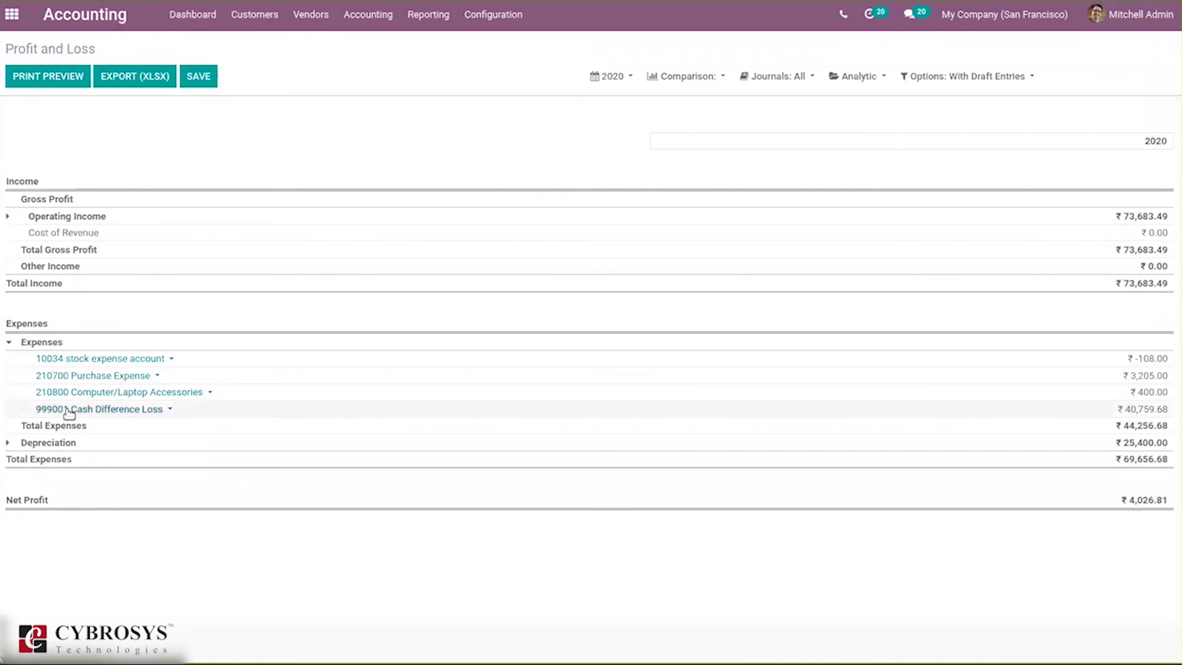
{"action": "left_click", "coordinate": [69, 412]}
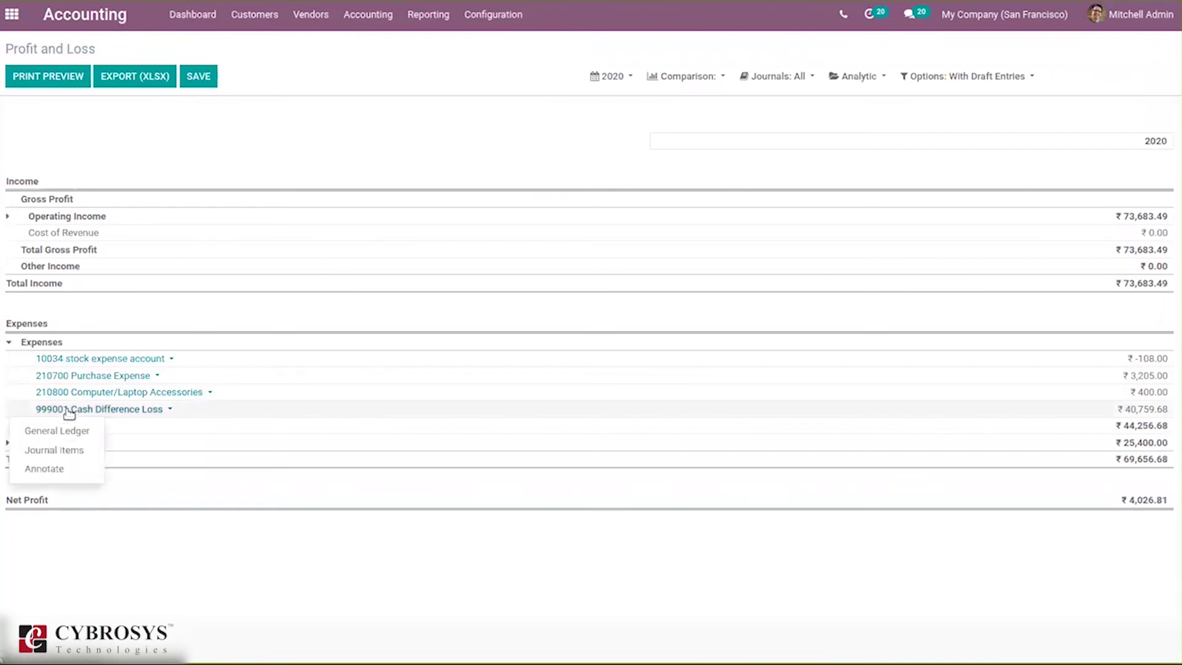
{"action": "left_click", "coordinate": [62, 452]}
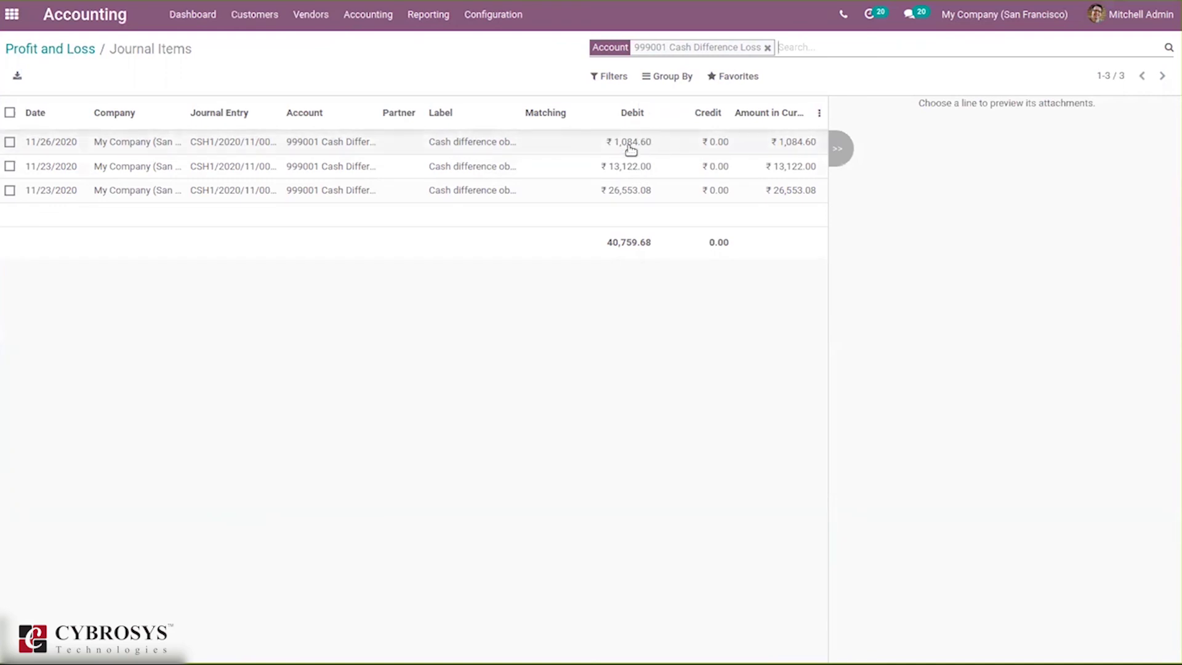
{"action": "left_click", "coordinate": [563, 144]}
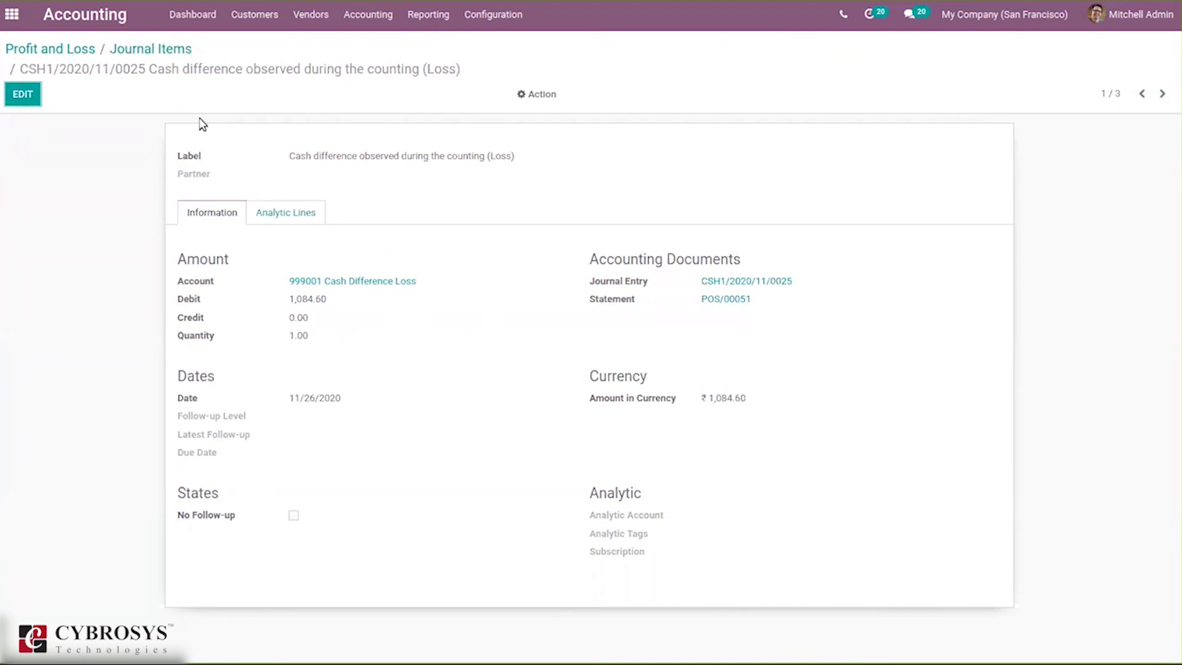
{"action": "left_click", "coordinate": [159, 57]}
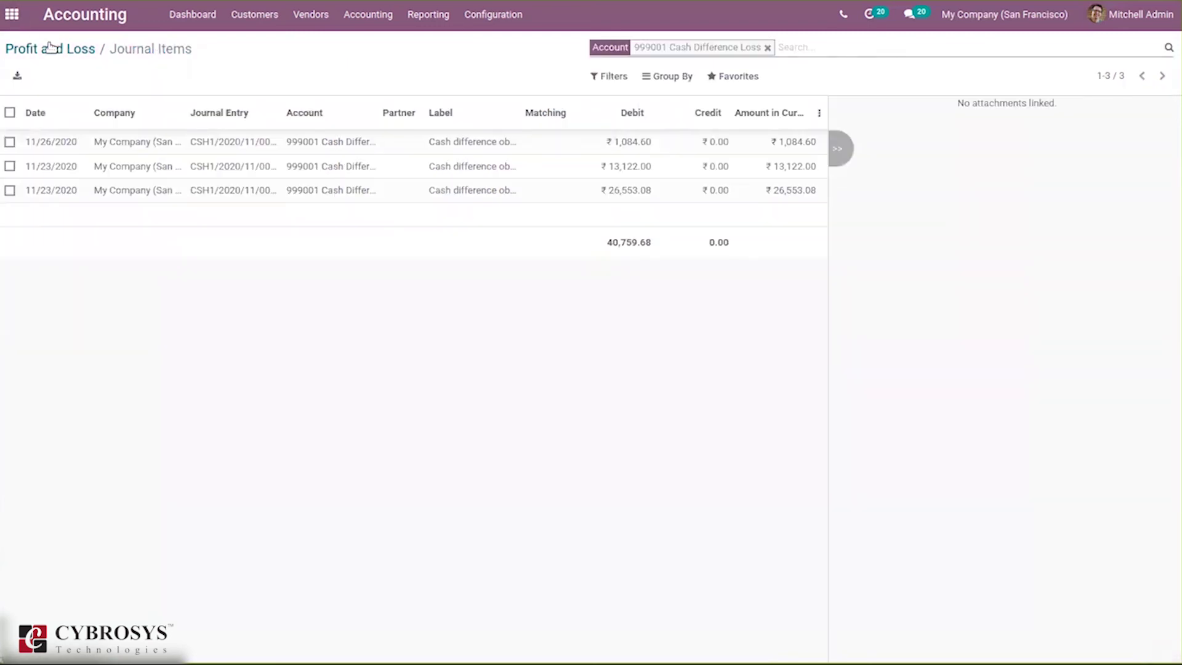